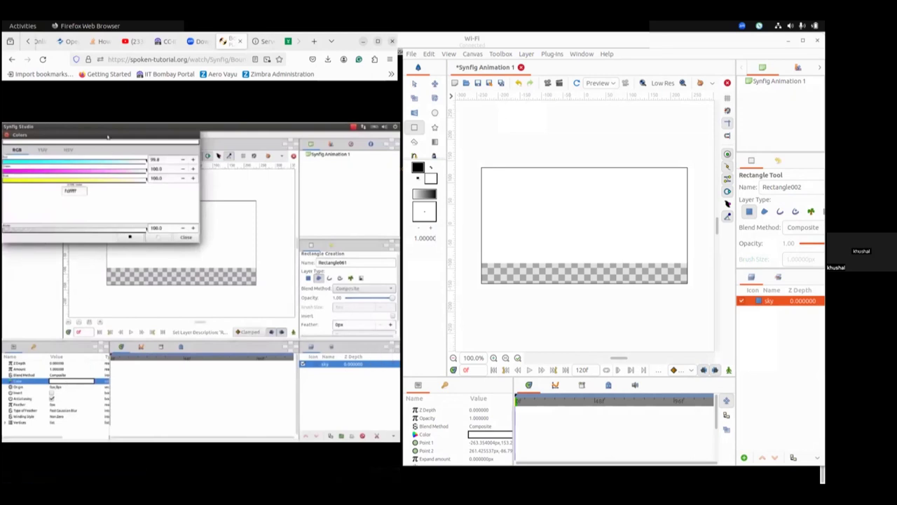
# Step: Pause the tutorial video and set the sky rectangle's colour to light blue: red 39.8, green 76.3, blue 100.0
pyautogui.moveTo(16, 479)
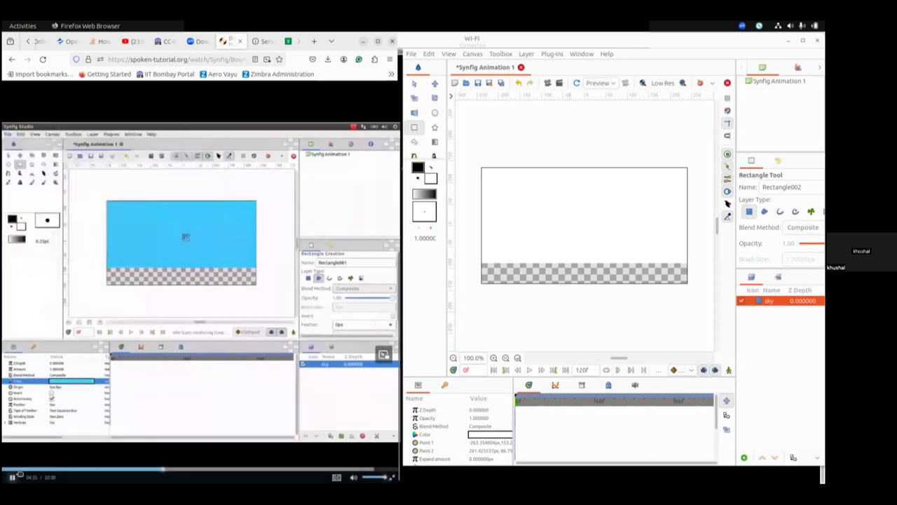
pyautogui.click(12, 477)
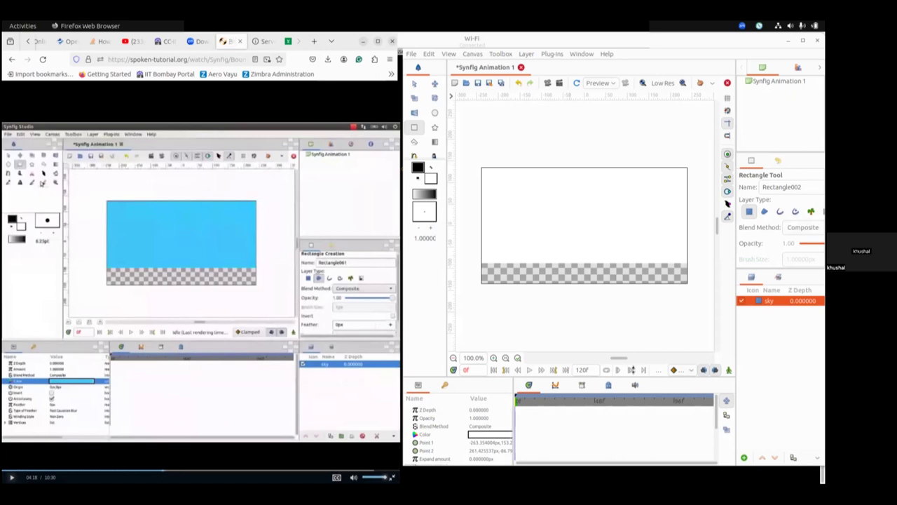
pyautogui.doubleClick(480, 435)
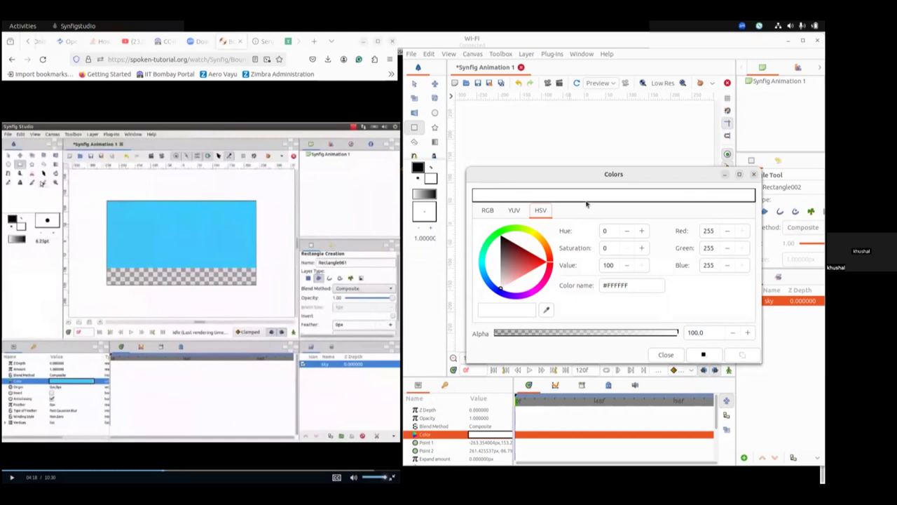
pyautogui.click(488, 211)
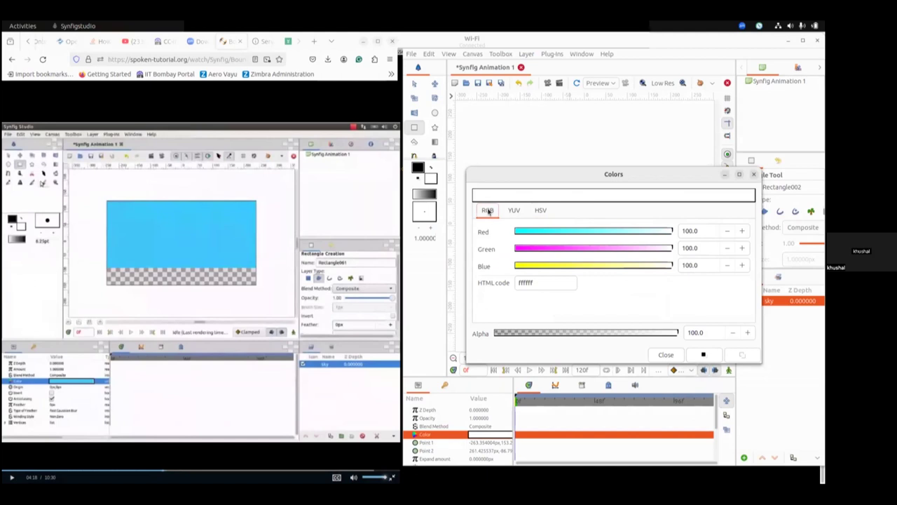
pyautogui.click(637, 231)
pyautogui.moveTo(655, 247); pyautogui.dragTo(622, 249)
pyautogui.click(592, 231)
pyautogui.click(652, 249)
pyautogui.click(578, 231)
pyautogui.click(645, 249)
pyautogui.moveTo(645, 248); pyautogui.dragTo(635, 248)
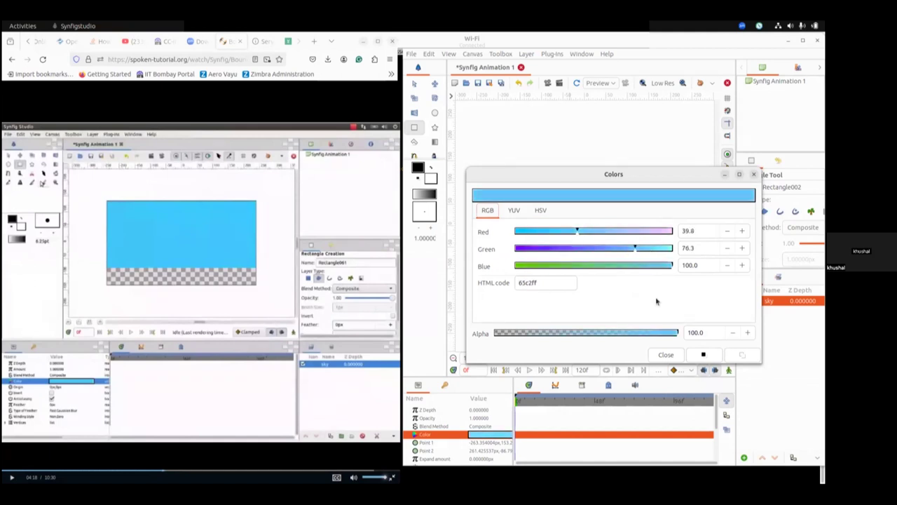
pyautogui.click(755, 175)
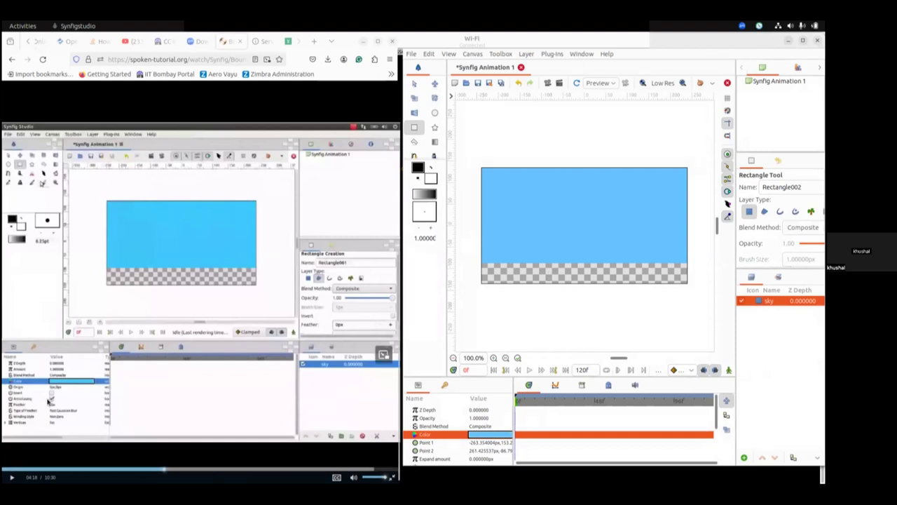
# Step: Play the tutorial video through the part on creating and colouring the ground rectangle, and pause it there
pyautogui.click(12, 479)
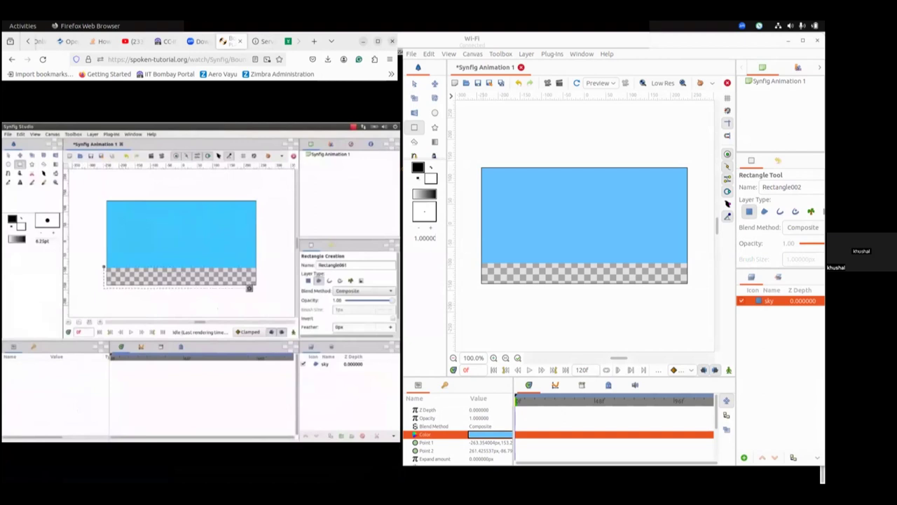
pyautogui.moveTo(272, 308)
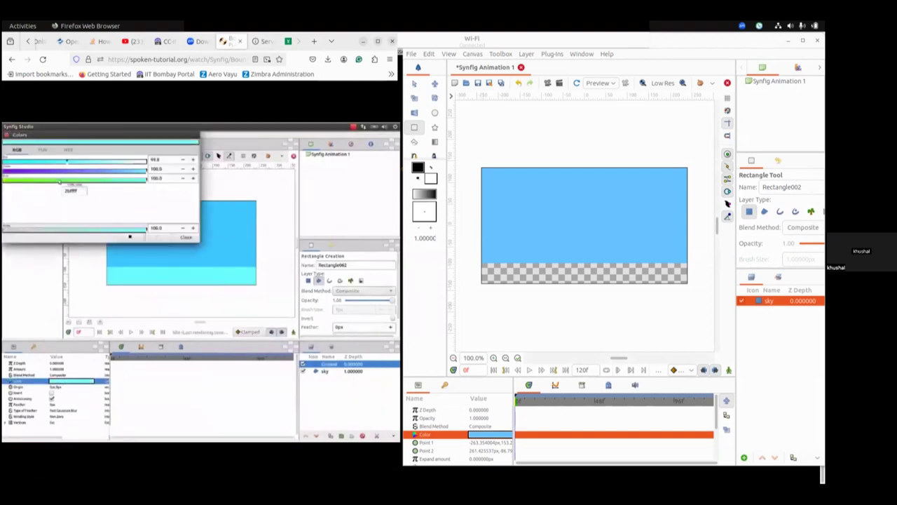
pyautogui.click(12, 477)
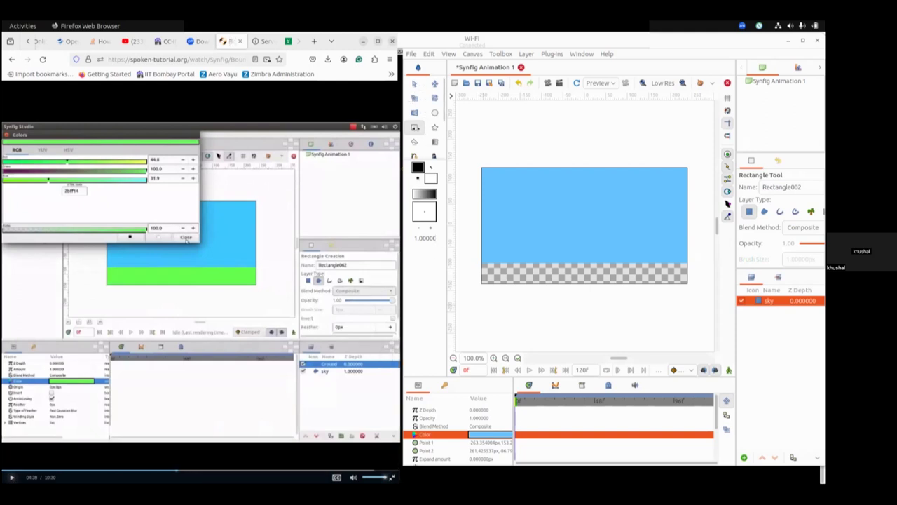
pyautogui.click(546, 126)
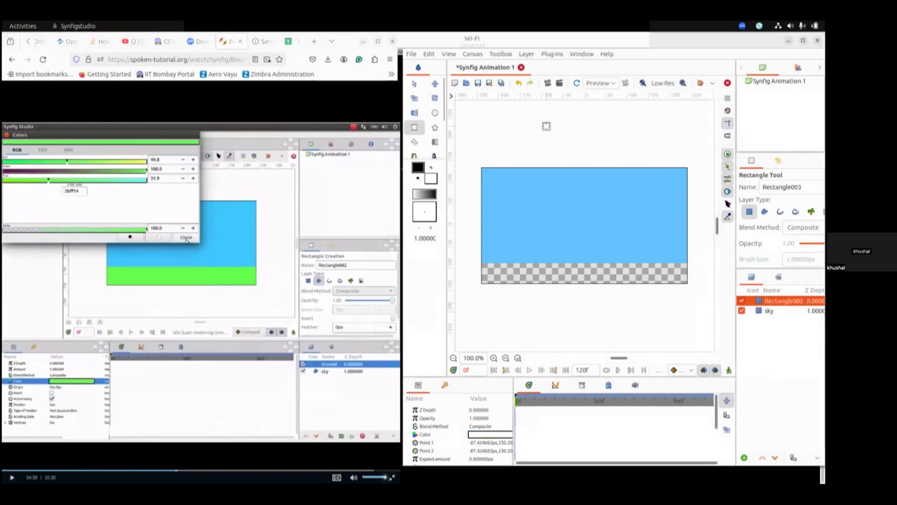
pyautogui.press('Escape')
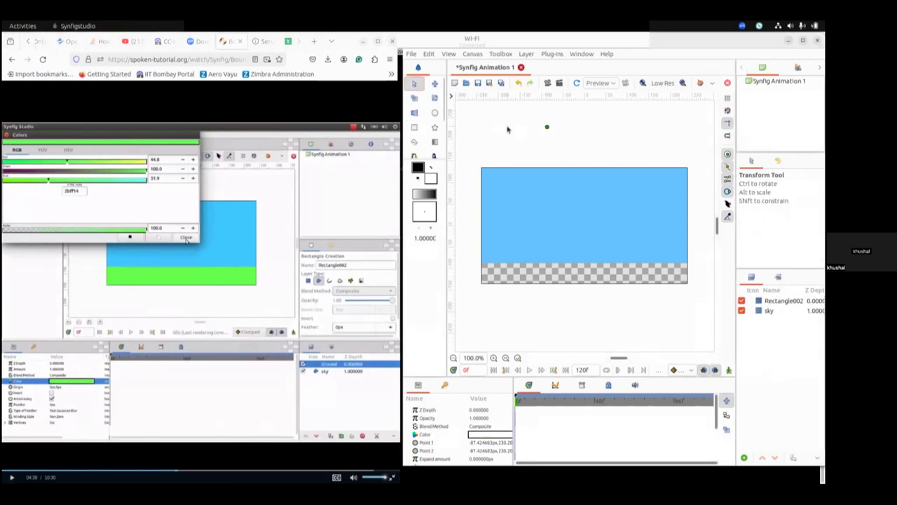
pyautogui.click(759, 301)
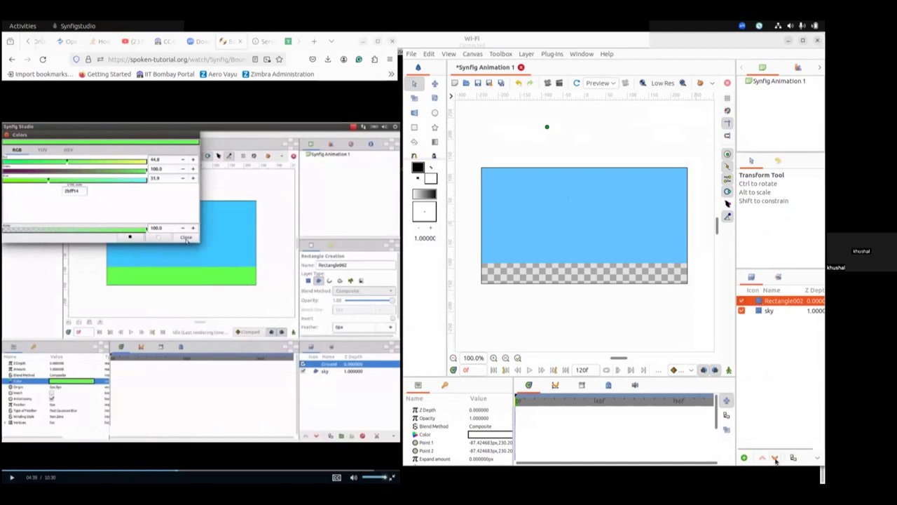
pyautogui.rightClick(764, 302)
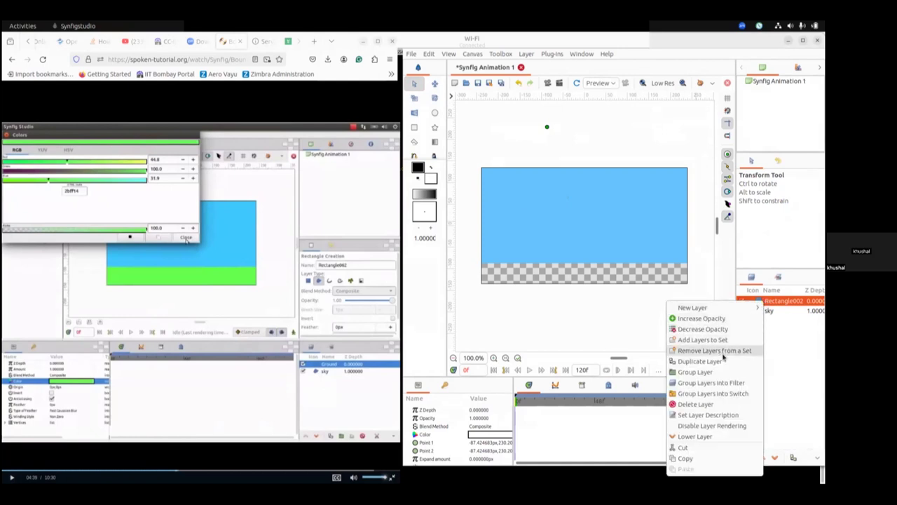
pyautogui.click(695, 404)
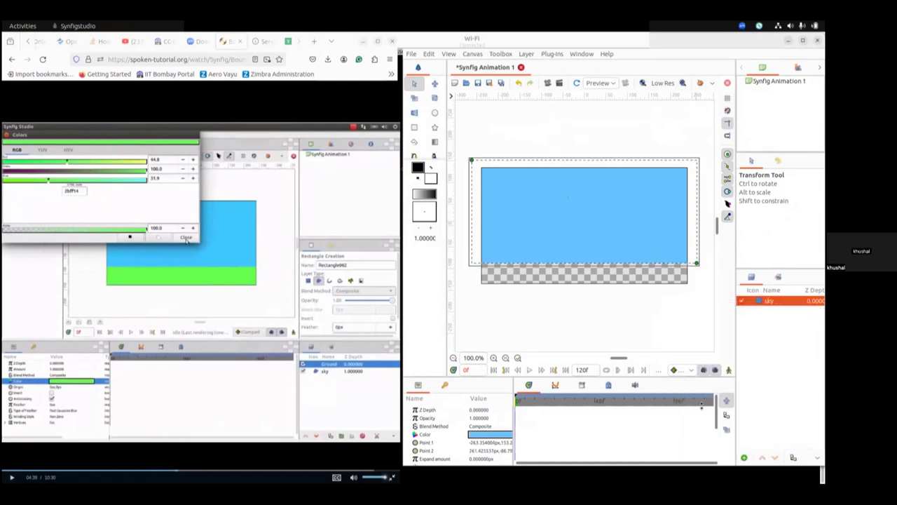
pyautogui.click(618, 330)
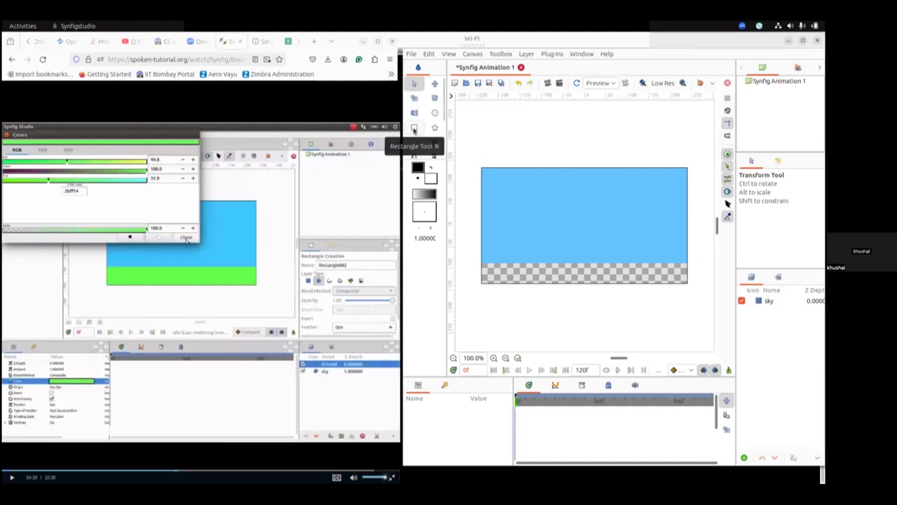
# Step: Draw a rectangle about 512 by 80 px over the transparent strip at the canvas's lower edge and name its layer ground
pyautogui.click(414, 128)
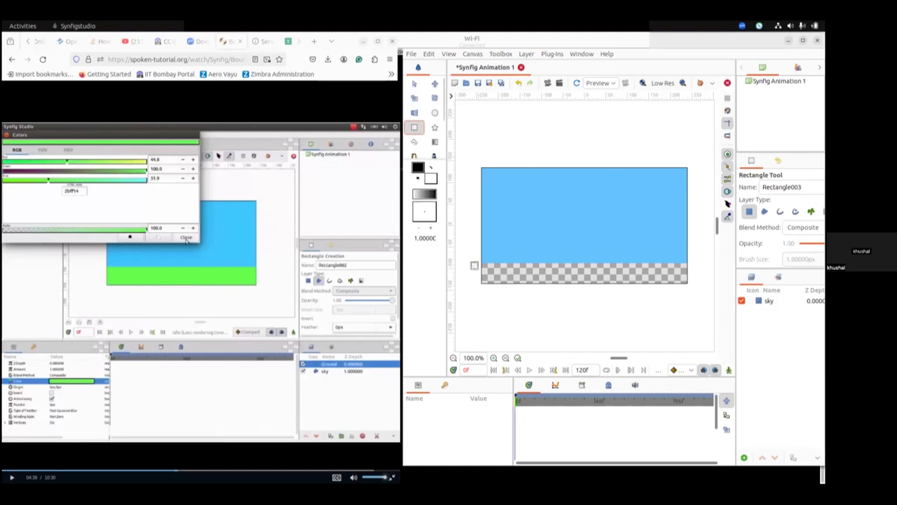
pyautogui.moveTo(474, 256); pyautogui.dragTo(692, 288)
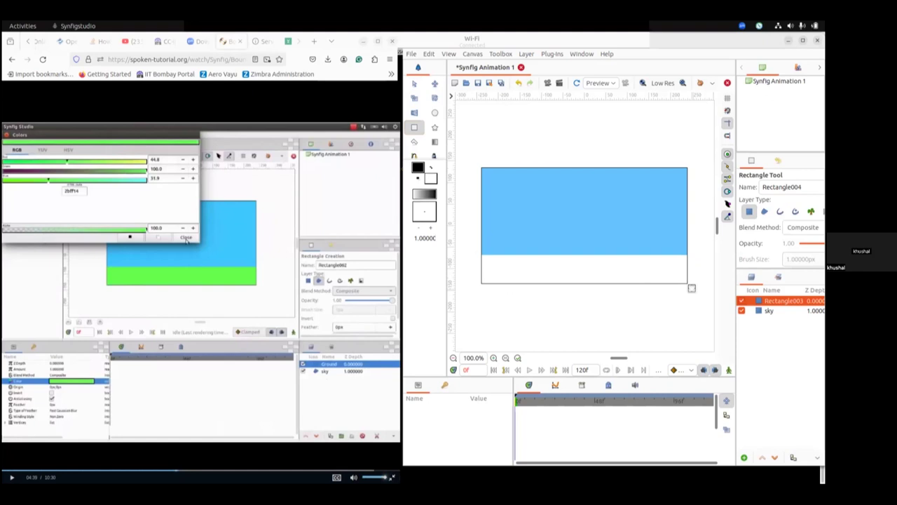
pyautogui.doubleClick(779, 302)
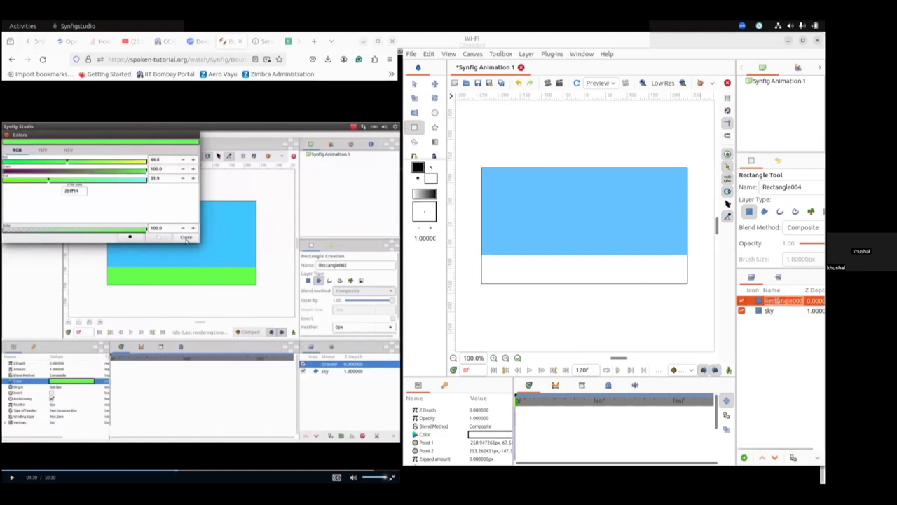
pyautogui.write('ground')
pyautogui.press('Return')
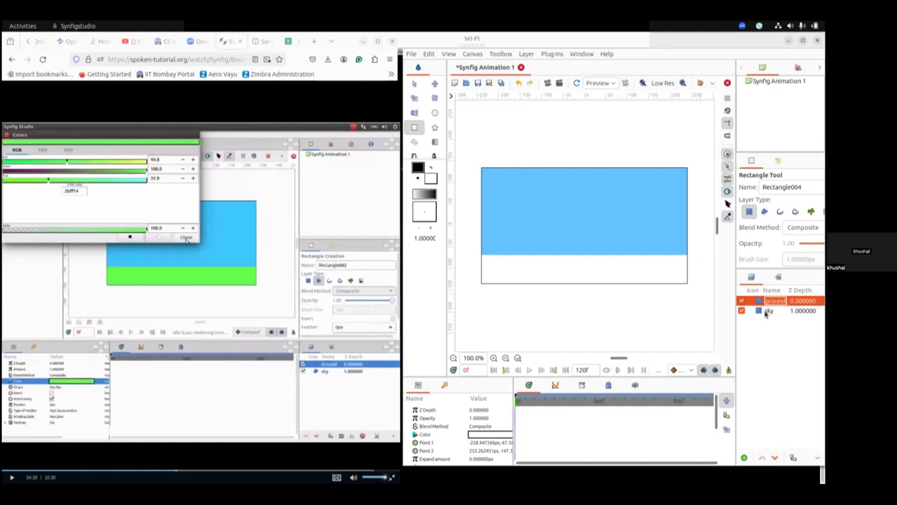
# Step: Set the ground rectangle's colour to green: red 33.6, green 71.0, blue 33.0
pyautogui.doubleClick(479, 436)
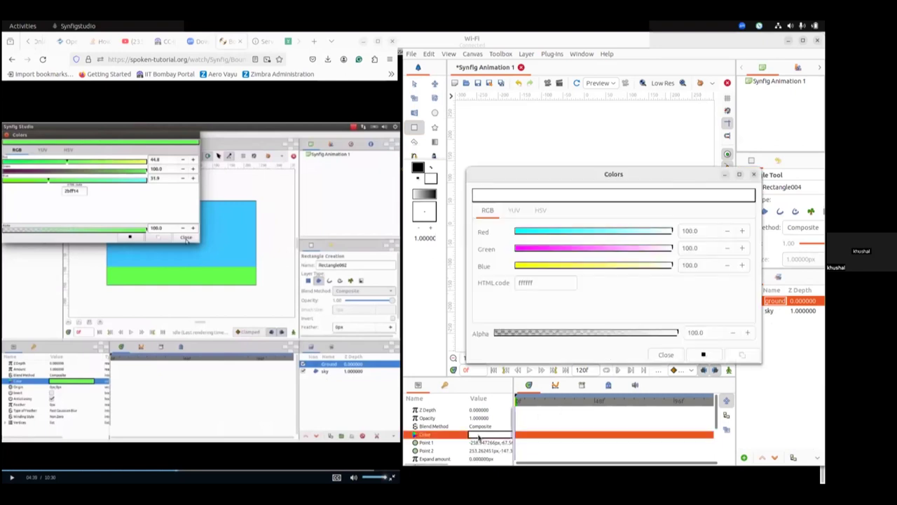
pyautogui.click(568, 232)
pyautogui.click(595, 249)
pyautogui.click(594, 265)
pyautogui.click(567, 265)
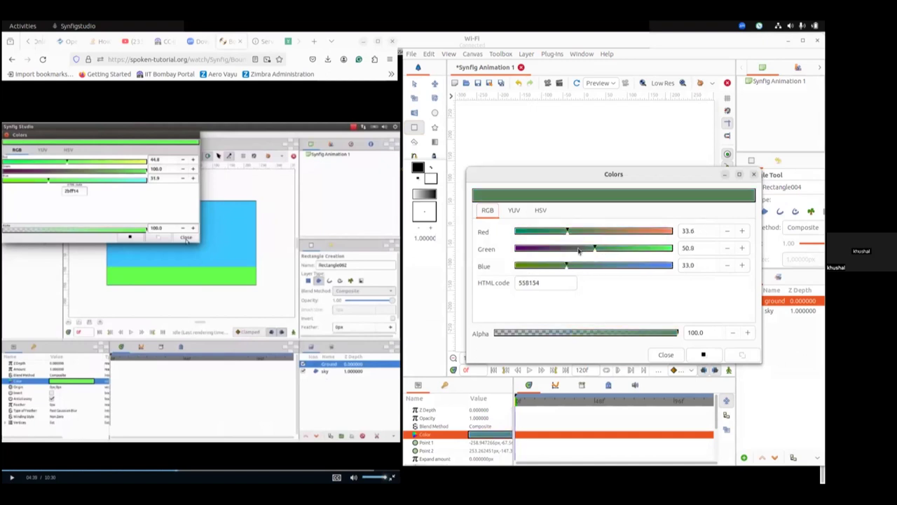
pyautogui.click(626, 249)
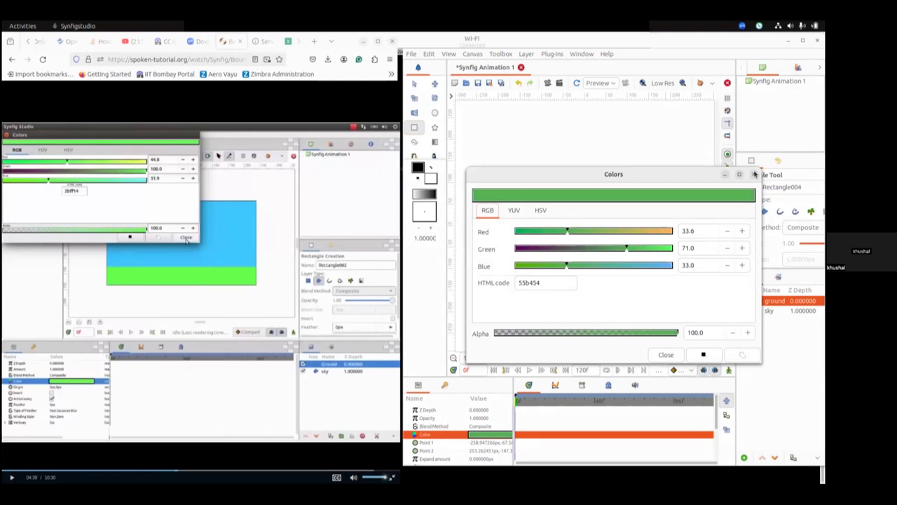
pyautogui.click(755, 174)
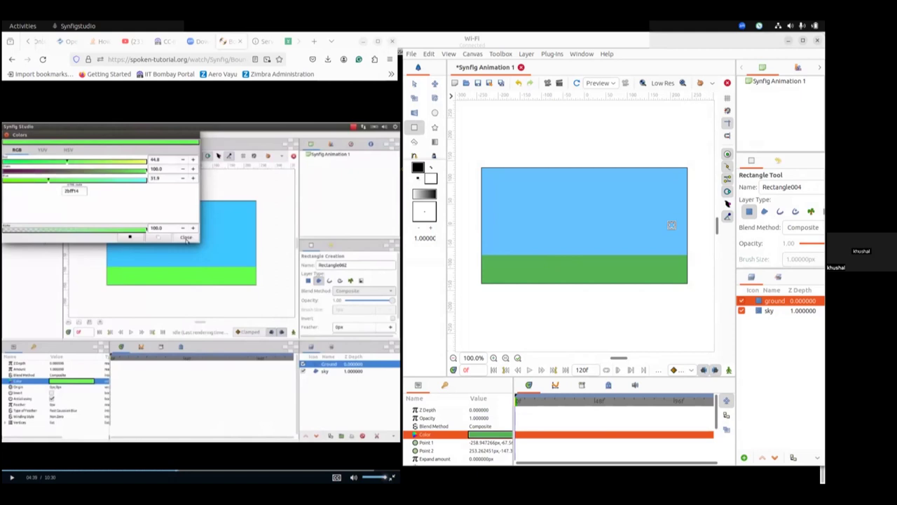
# Step: Watch the next short part of the tutorial video, and deselect the ground rectangle using the Transform tool
pyautogui.click(12, 479)
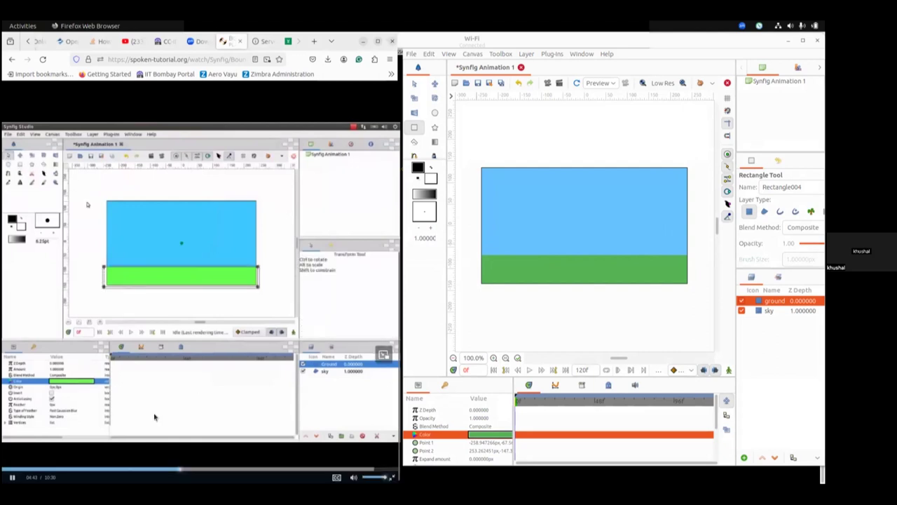
pyautogui.click(12, 477)
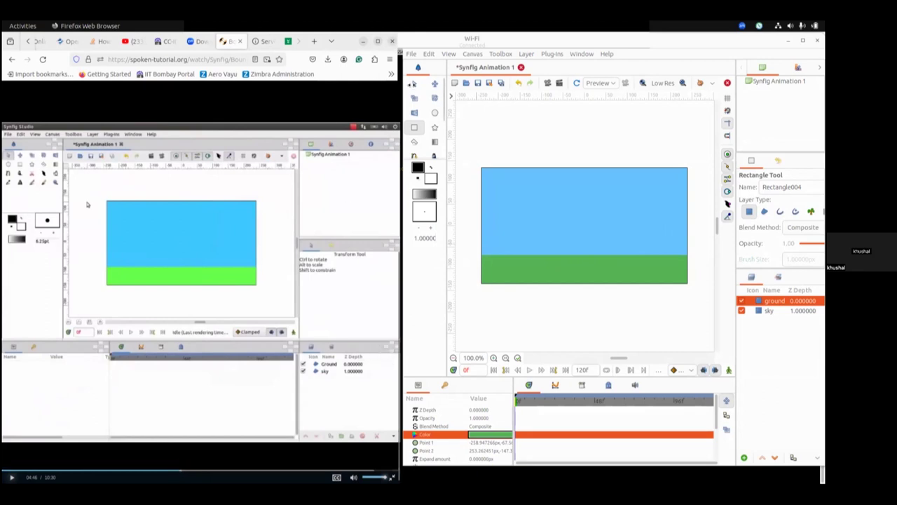
pyautogui.click(418, 86)
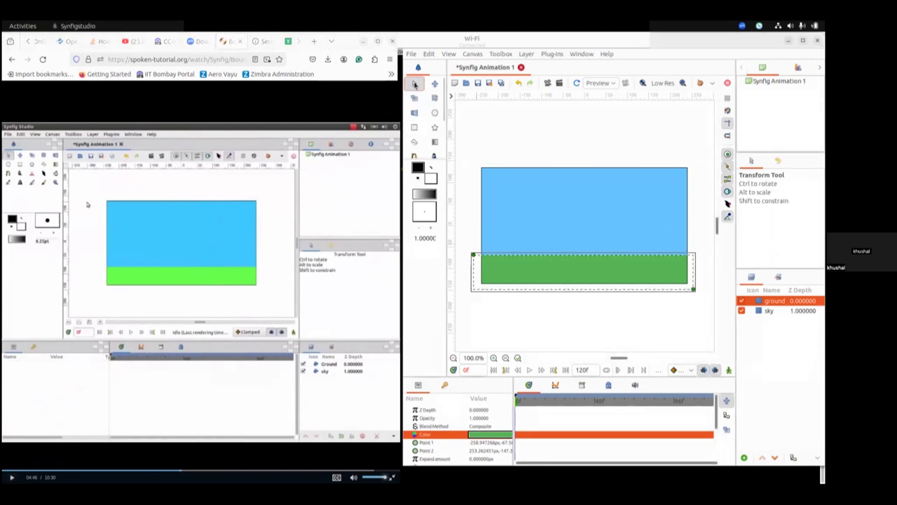
pyautogui.click(487, 131)
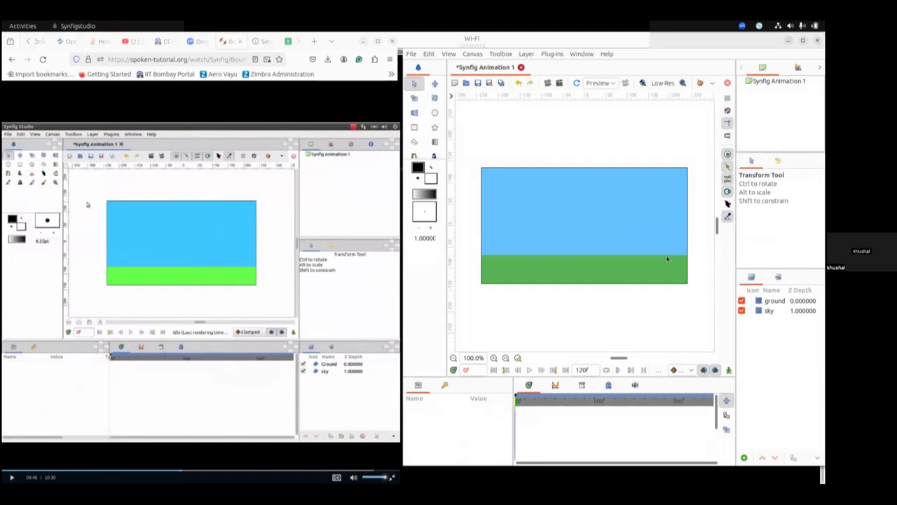
# Step: Check selection on the canvas by selecting the sky and ground rectangles alternately, and end with nothing selected
pyautogui.click(666, 233)
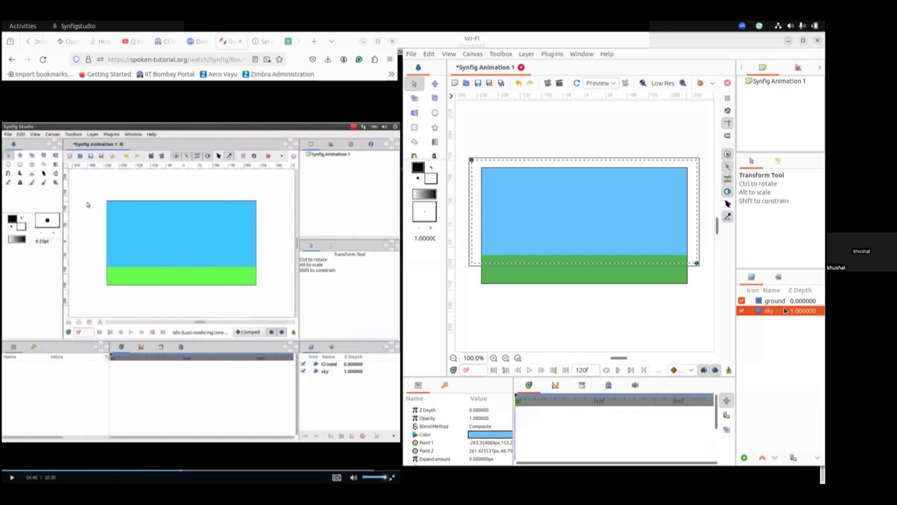
pyautogui.click(661, 284)
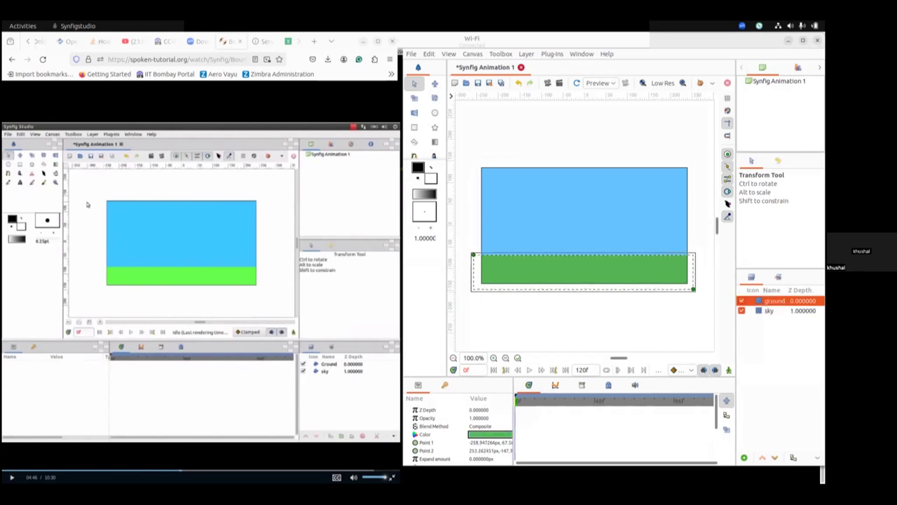
pyautogui.click(656, 275)
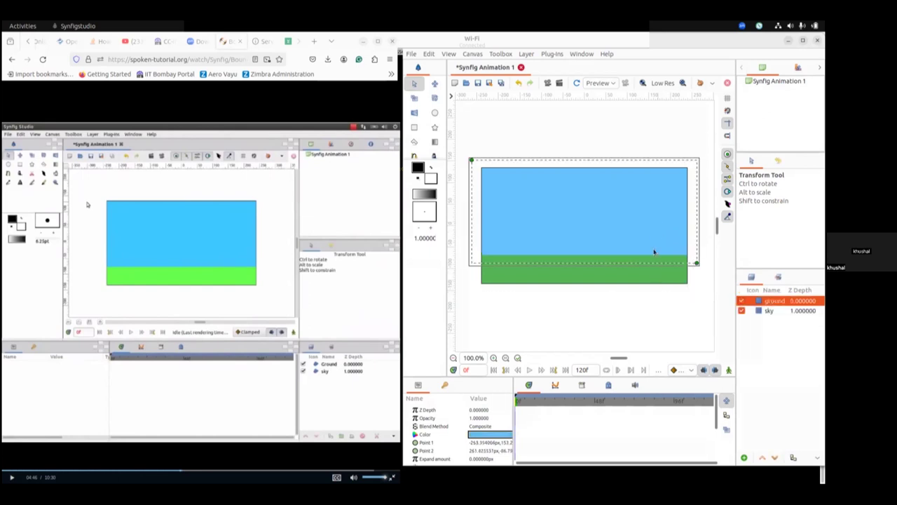
pyautogui.click(651, 213)
pyautogui.click(654, 273)
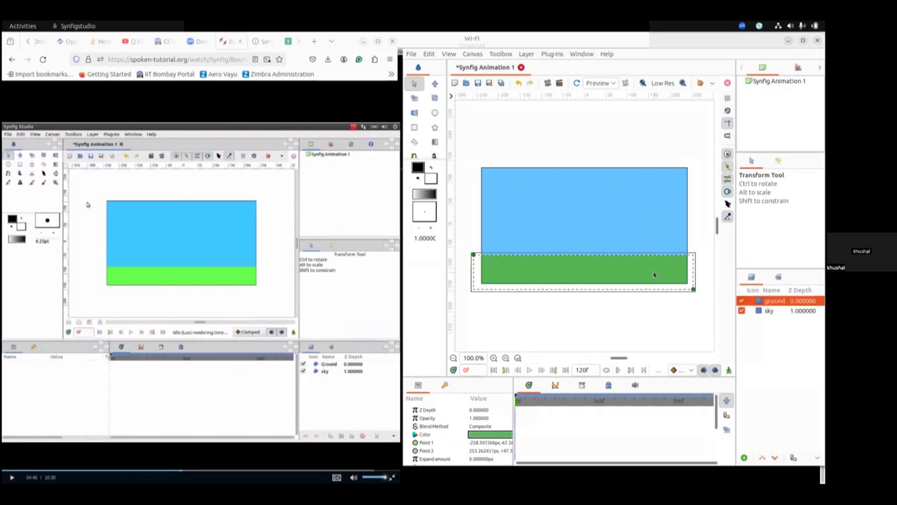
pyautogui.click(495, 126)
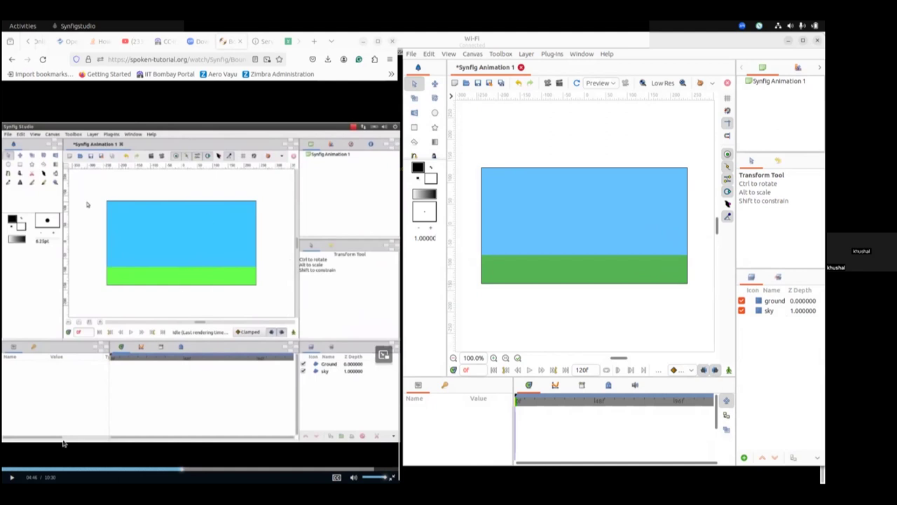
# Step: Play the tutorial video through the part on drawing the red ball with the Circle tool
pyautogui.click(12, 477)
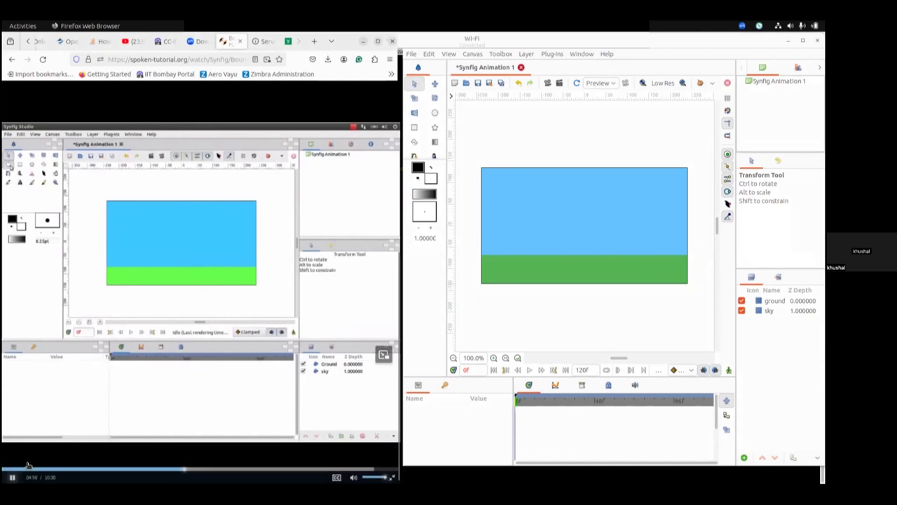
pyautogui.click(13, 480)
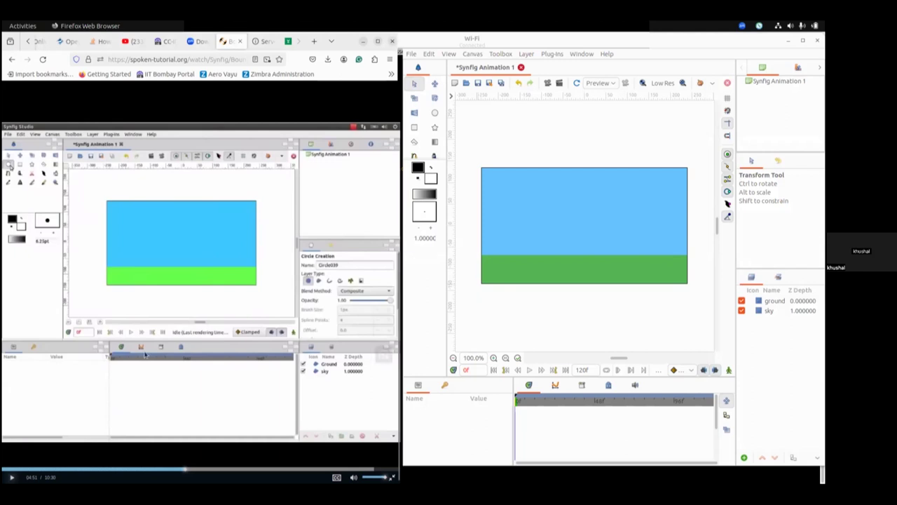
pyautogui.click(12, 479)
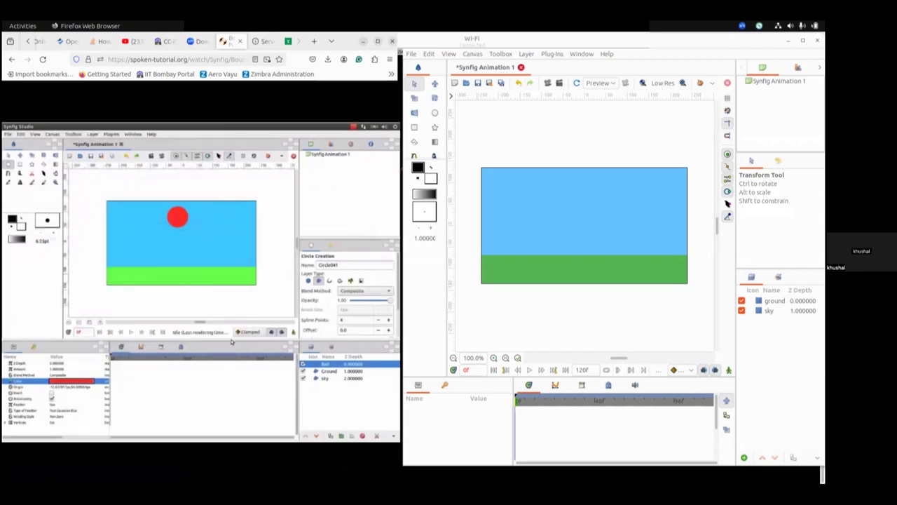
# Step: Pause the tutorial video and draw a circle region layer named ball near the sky's upper edge, centred at about -21, 111 px
pyautogui.click(14, 478)
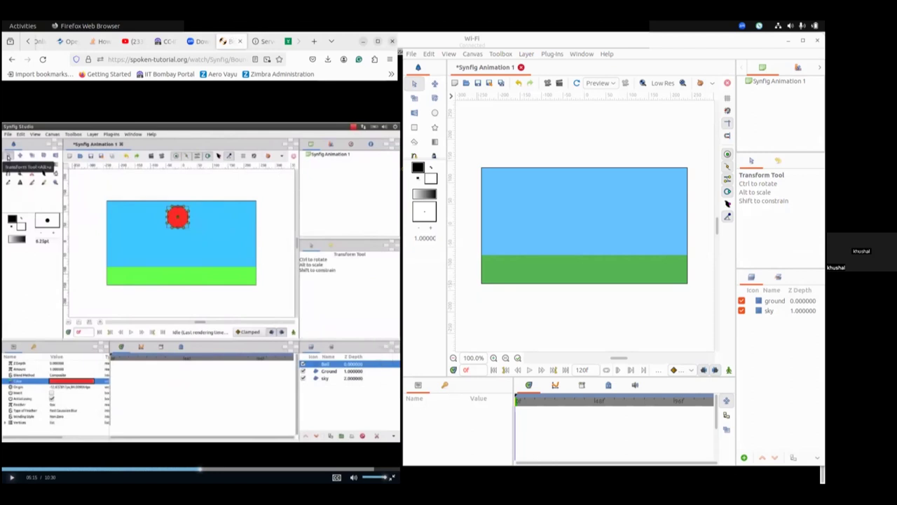
pyautogui.click(435, 112)
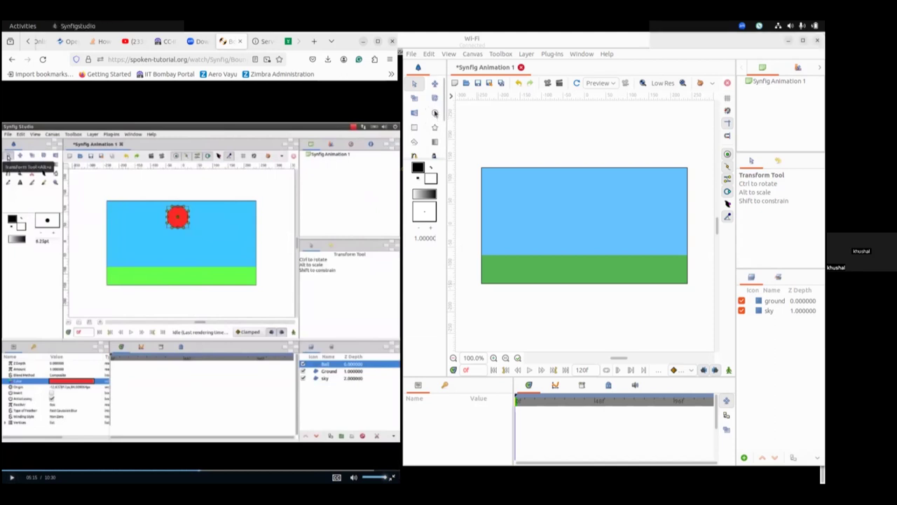
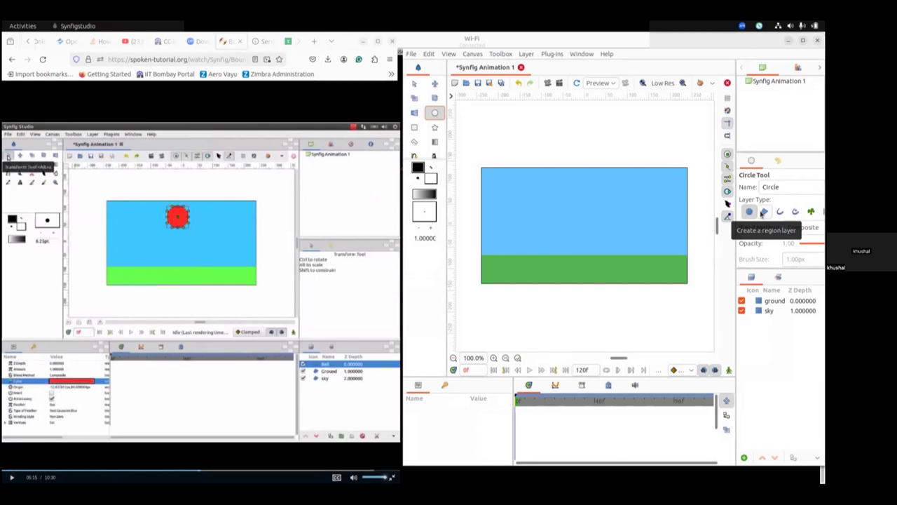
pyautogui.click(763, 213)
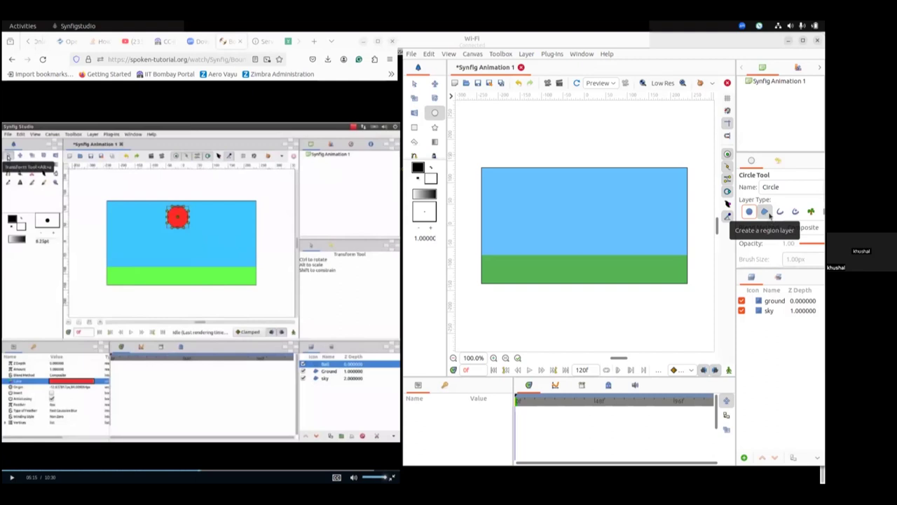
pyautogui.click(765, 212)
pyautogui.click(784, 186)
pyautogui.hotkey('ctrl', 'a')
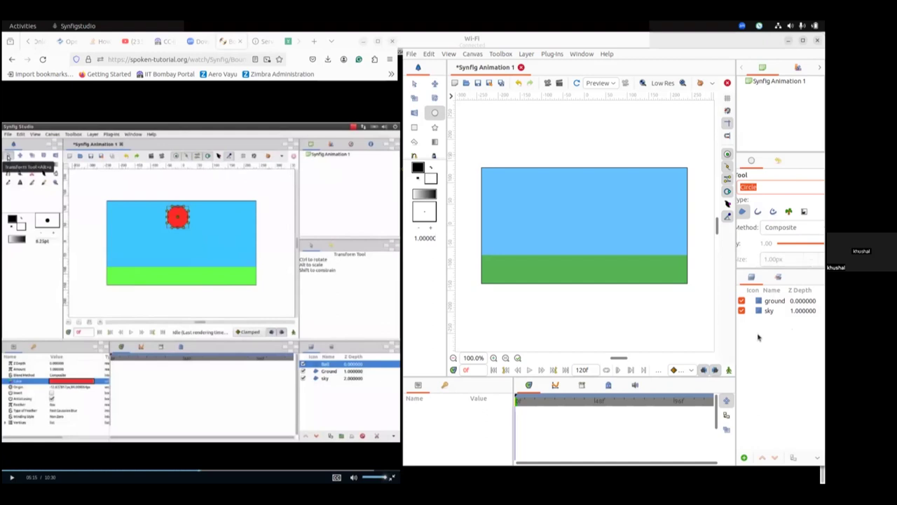
pyautogui.click(770, 186)
pyautogui.doubleClick(770, 185)
pyautogui.write('ball')
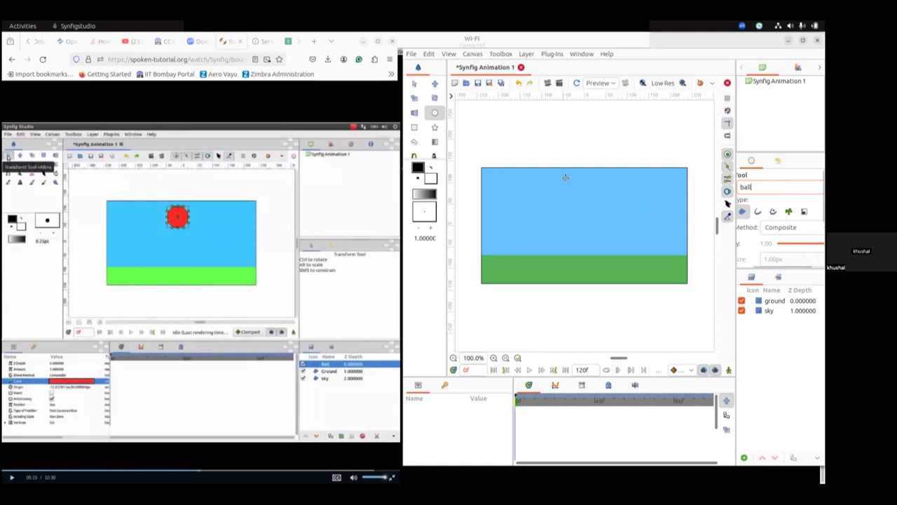
pyautogui.moveTo(575, 178); pyautogui.dragTo(590, 190)
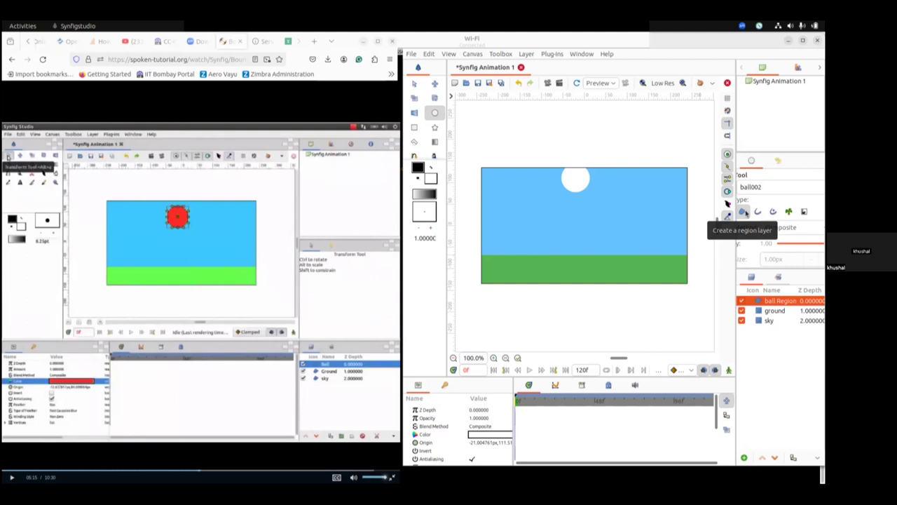
# Step: Shorten the circle layer's name to ball, and deselect the layer with the Transform tool active
pyautogui.doubleClick(789, 301)
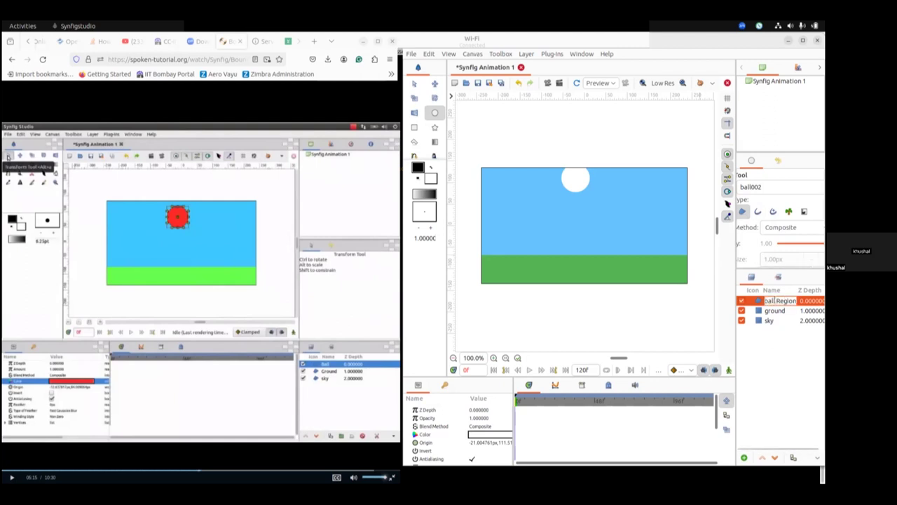
pyautogui.moveTo(774, 300); pyautogui.dragTo(798, 301)
pyautogui.press('BackSpace')
pyautogui.press('Return')
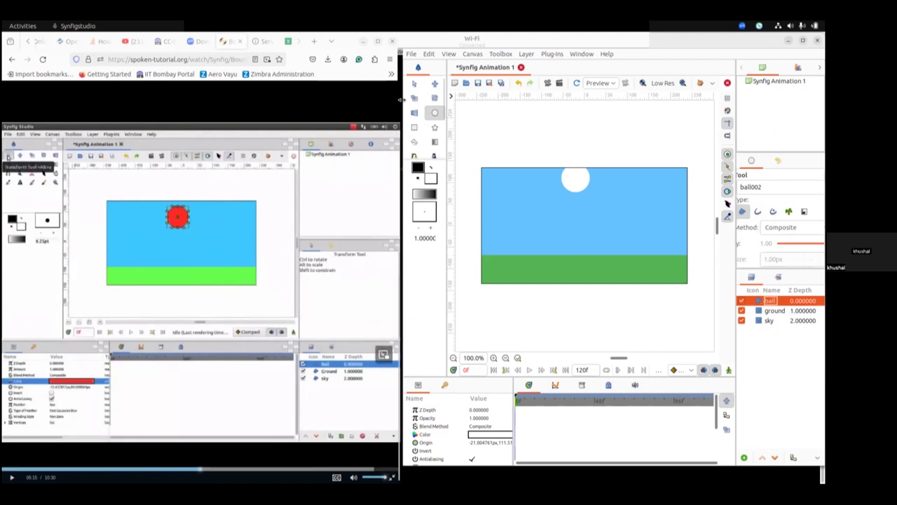
pyautogui.click(415, 84)
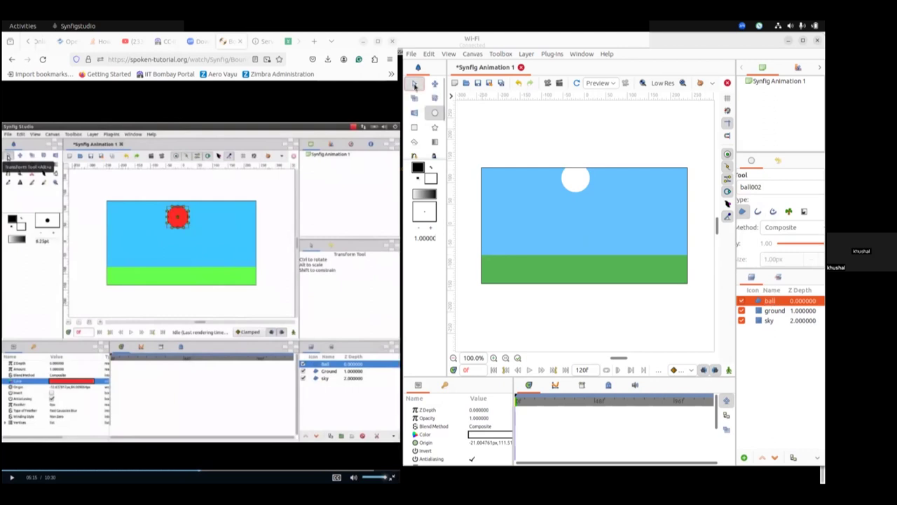
pyautogui.click(523, 140)
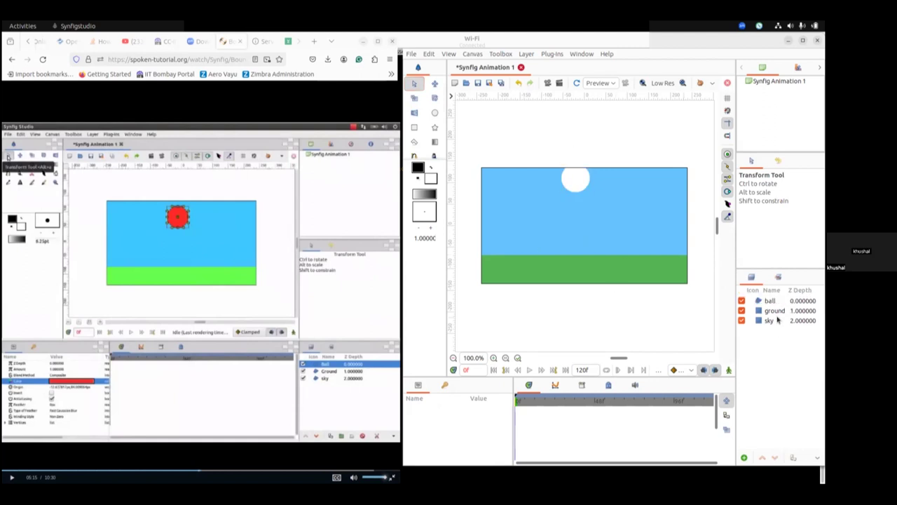
# Step: Set the ball's colour to a bright red: red 100.0, green 1.9, blue 24.5
pyautogui.click(758, 302)
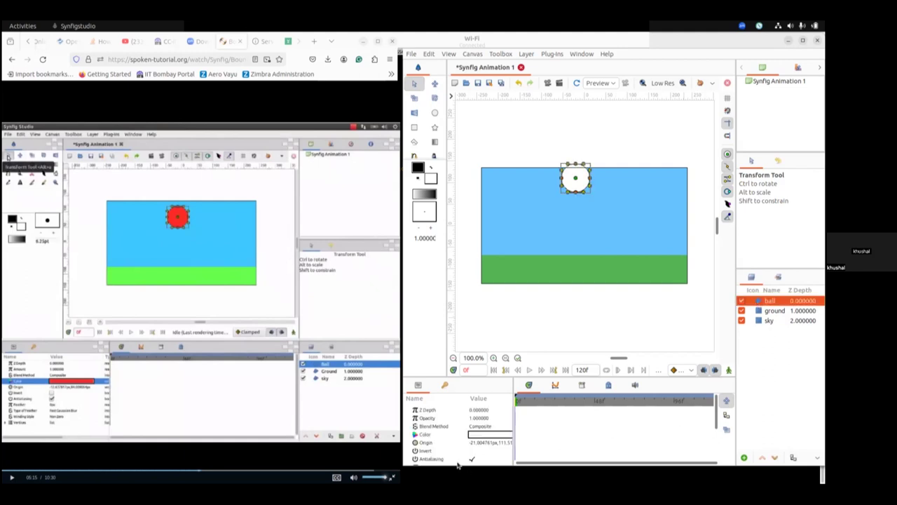
pyautogui.doubleClick(484, 436)
pyautogui.moveTo(641, 176); pyautogui.dragTo(583, 143)
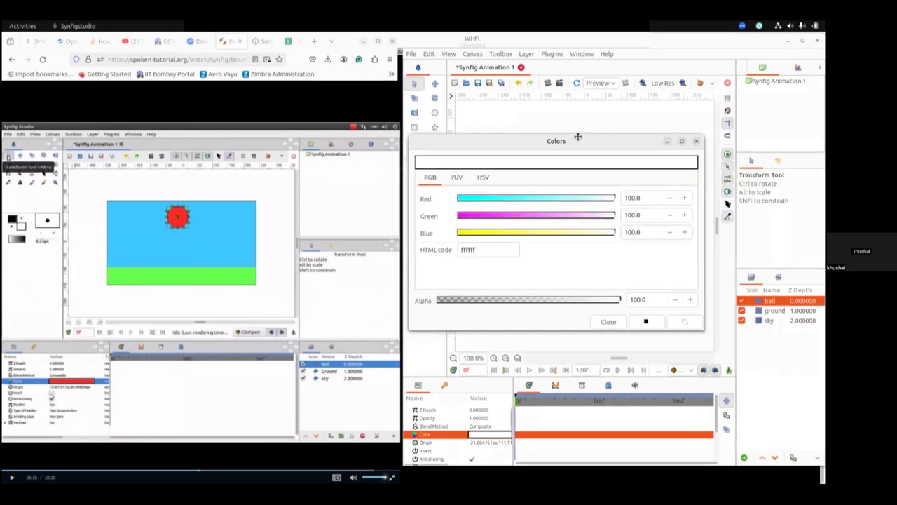
pyautogui.click(461, 215)
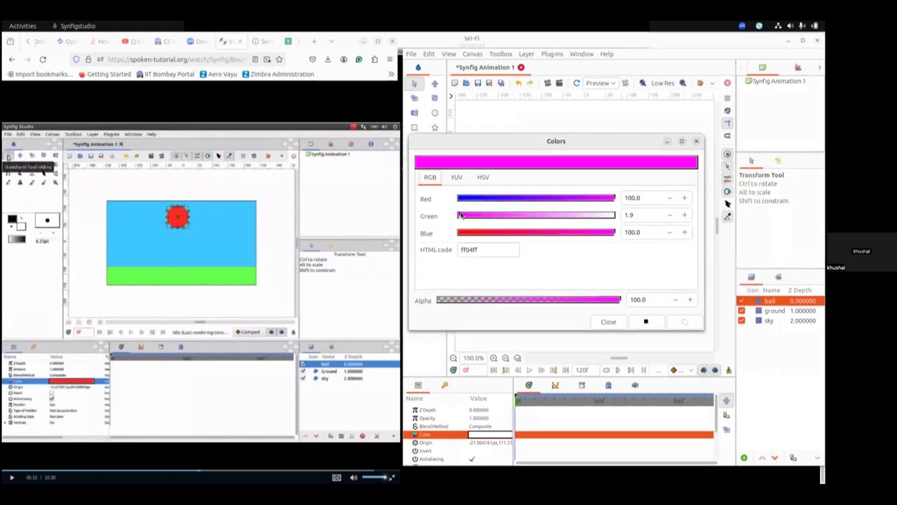
pyautogui.click(495, 232)
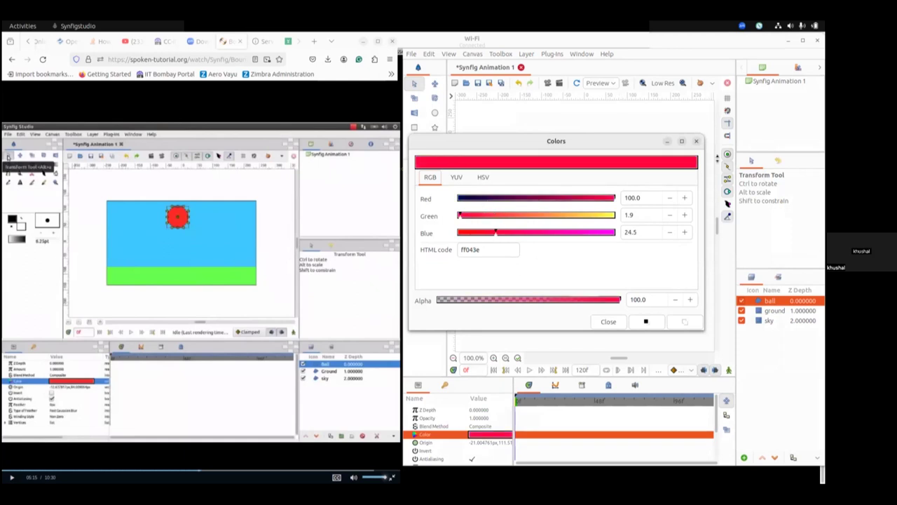
pyautogui.click(697, 140)
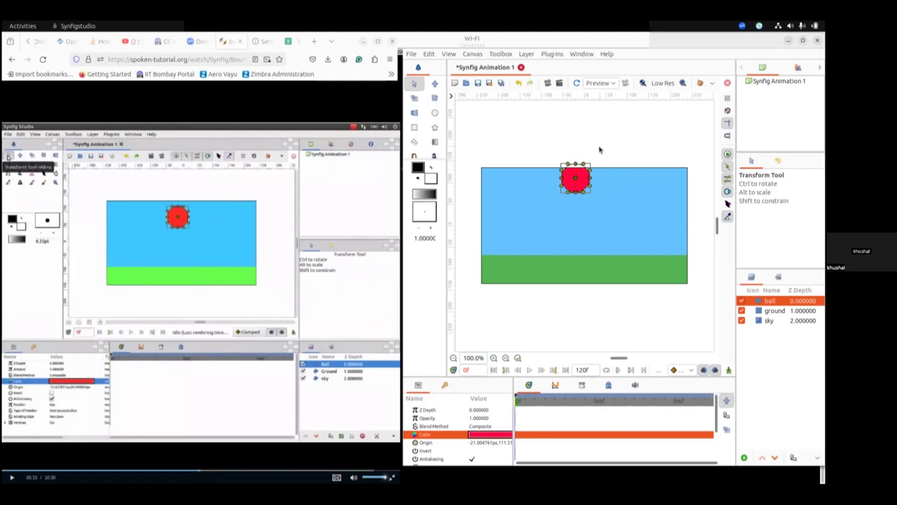
# Step: Move the ball slightly down so it lies fully inside the sky, with its origin at about -2, 86 px
pyautogui.scroll(1, 568, 186)
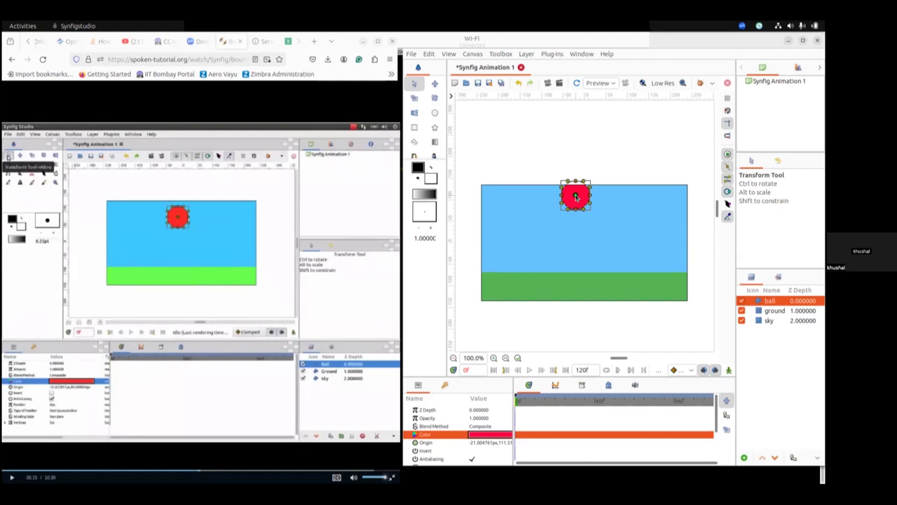
pyautogui.click(576, 197)
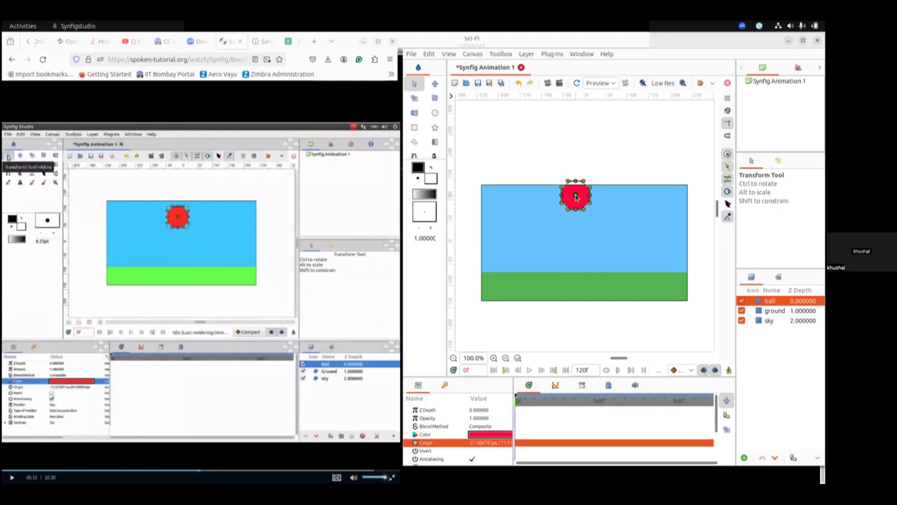
pyautogui.moveTo(576, 197); pyautogui.dragTo(584, 207)
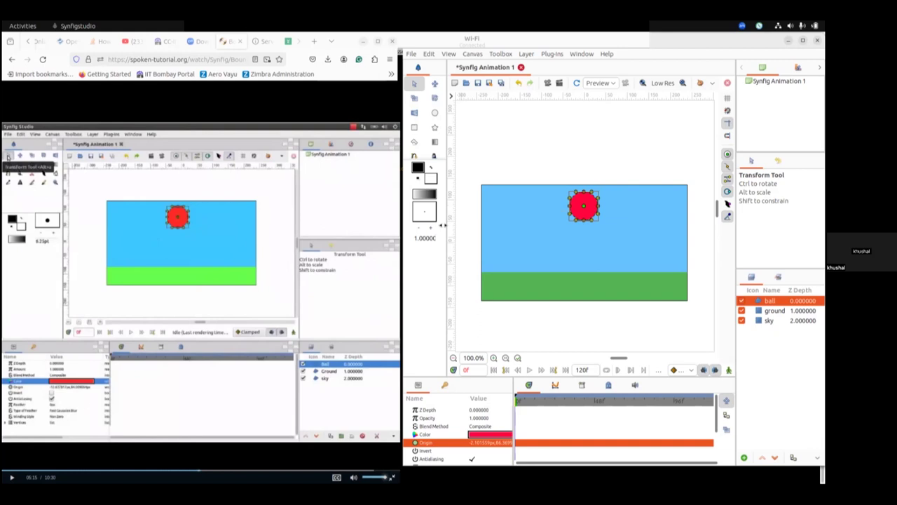
# Step: Play the tutorial video through the part on enabling animation, pause it, and turn on animate editing mode in Synfig
pyautogui.click(8, 477)
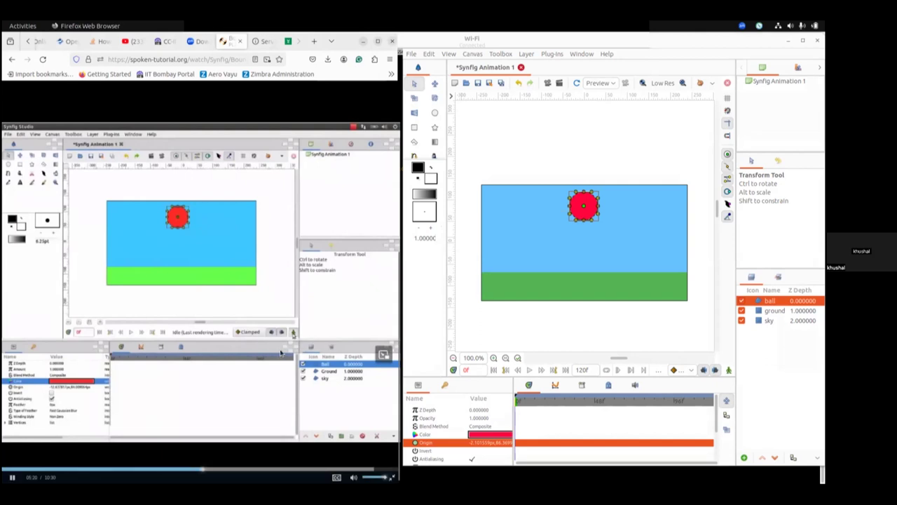
pyautogui.rightClick(12, 480)
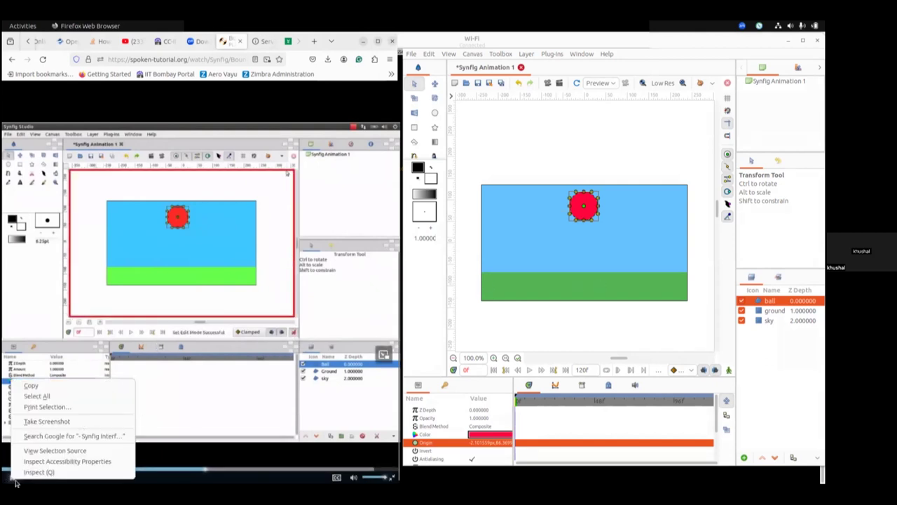
pyautogui.rightClick(207, 402)
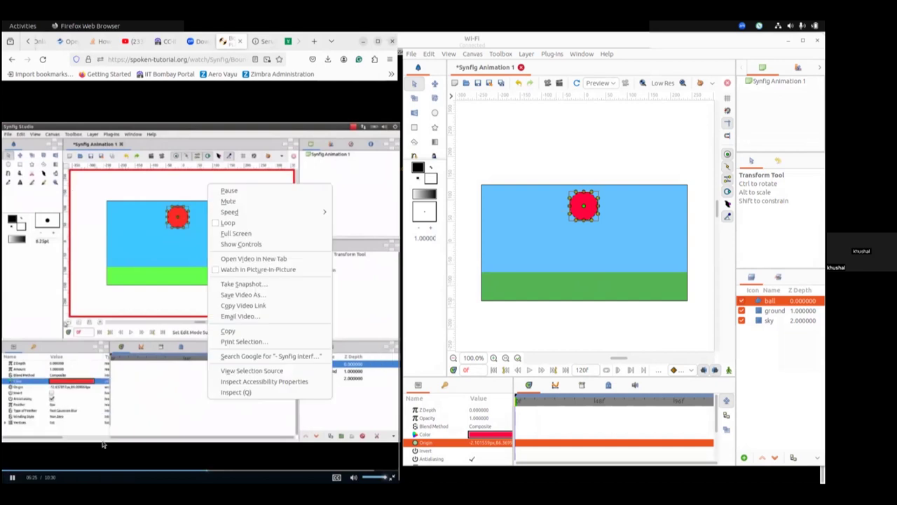
pyautogui.rightClick(13, 480)
pyautogui.click(12, 479)
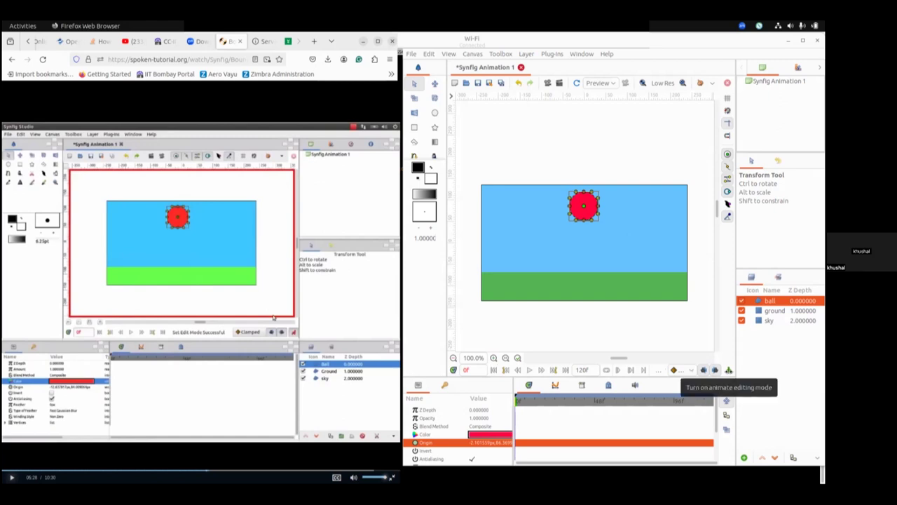
pyautogui.click(729, 370)
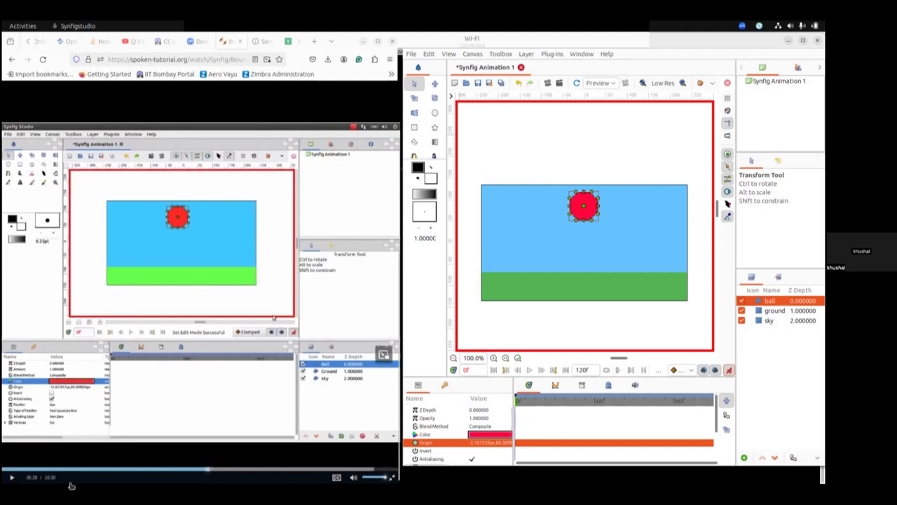
# Step: Play the tutorial video through the part on keyframing the ball's fall and squash, pausing at about 06:28
pyautogui.click(11, 481)
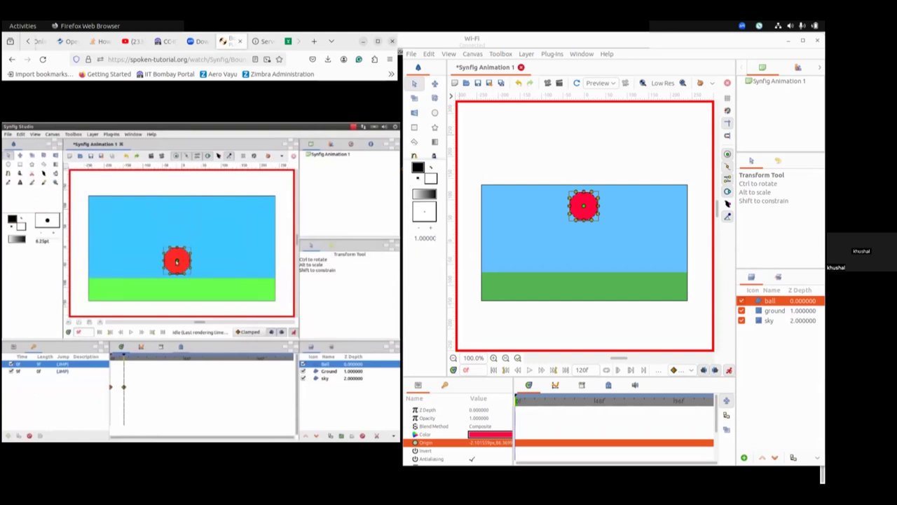
pyautogui.moveTo(185, 357)
pyautogui.moveTo(170, 376)
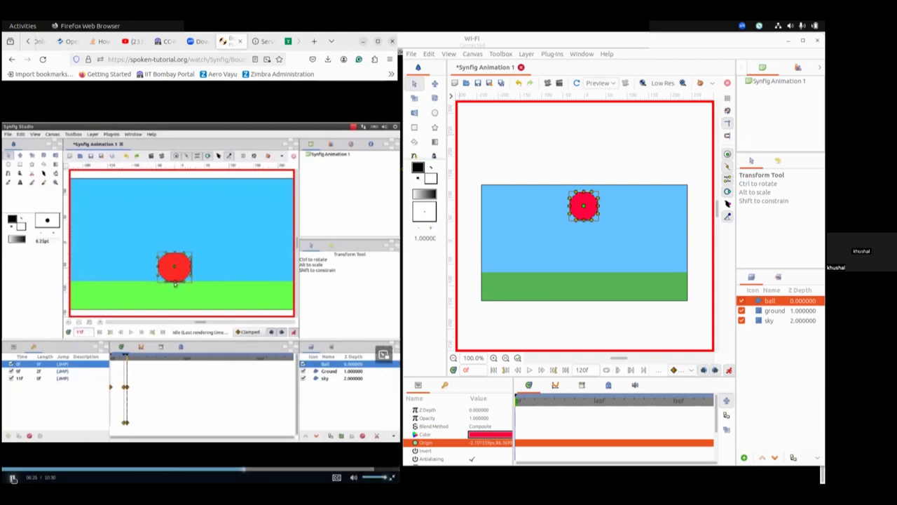
pyautogui.click(11, 477)
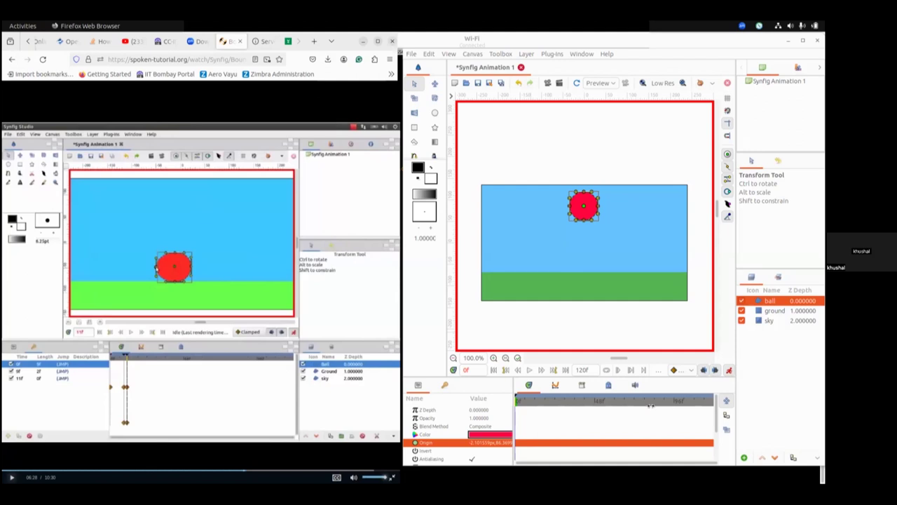
# Step: Show the keyframes list in an enlarged area below the canvas and set the current time to frame 9
pyautogui.click(469, 370)
pyautogui.click(468, 370)
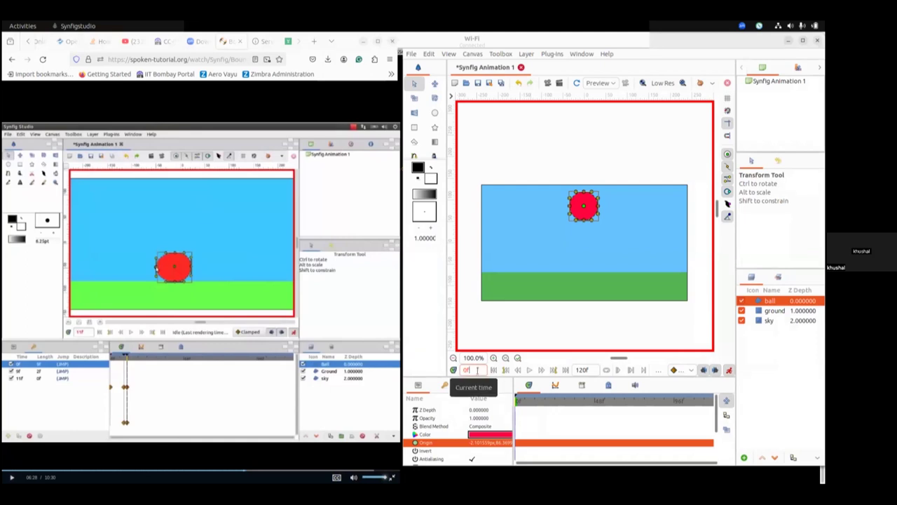
pyautogui.moveTo(430, 379); pyautogui.dragTo(430, 279)
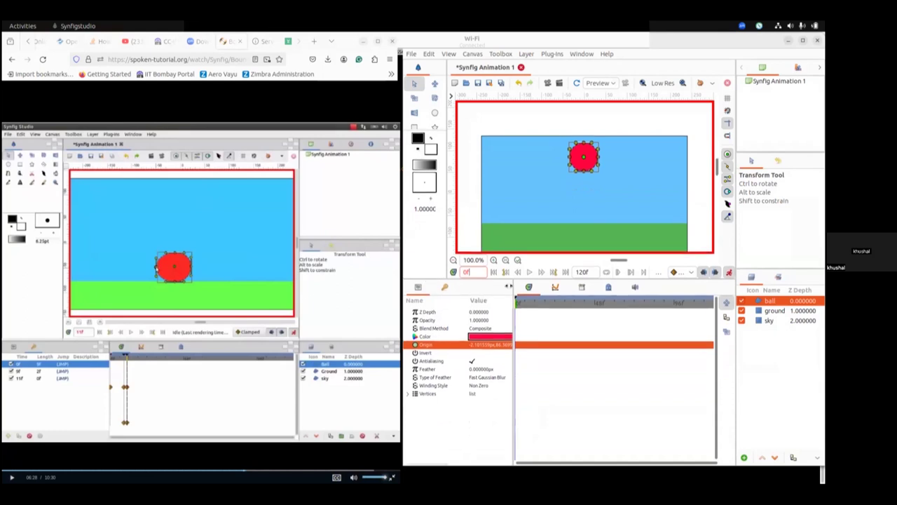
pyautogui.doubleClick(466, 273)
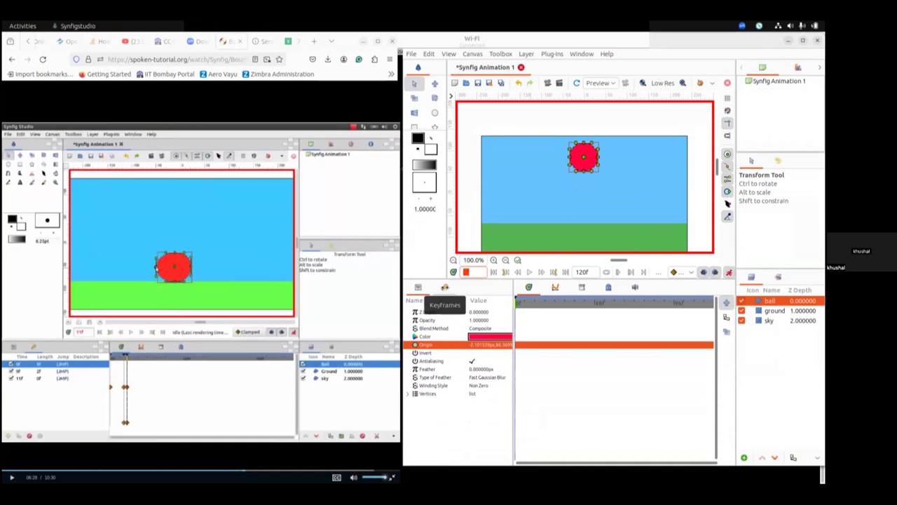
pyautogui.click(444, 288)
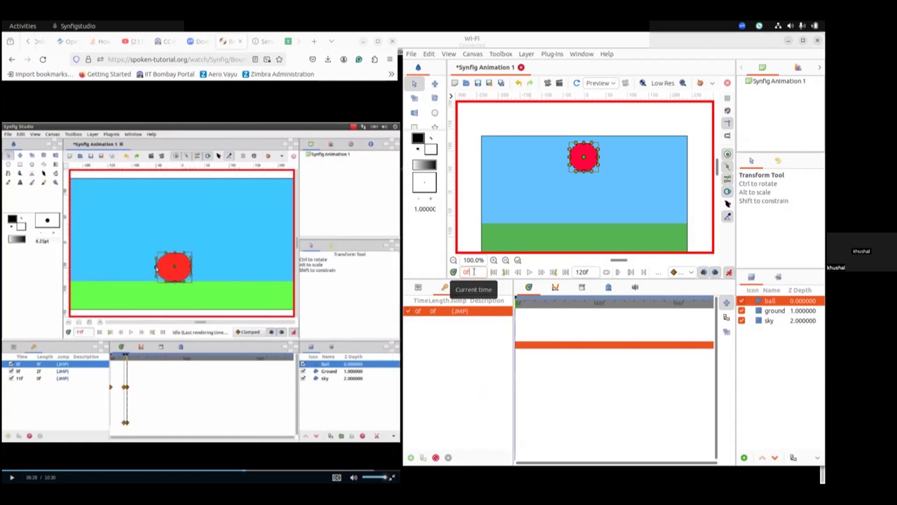
pyautogui.doubleClick(472, 272)
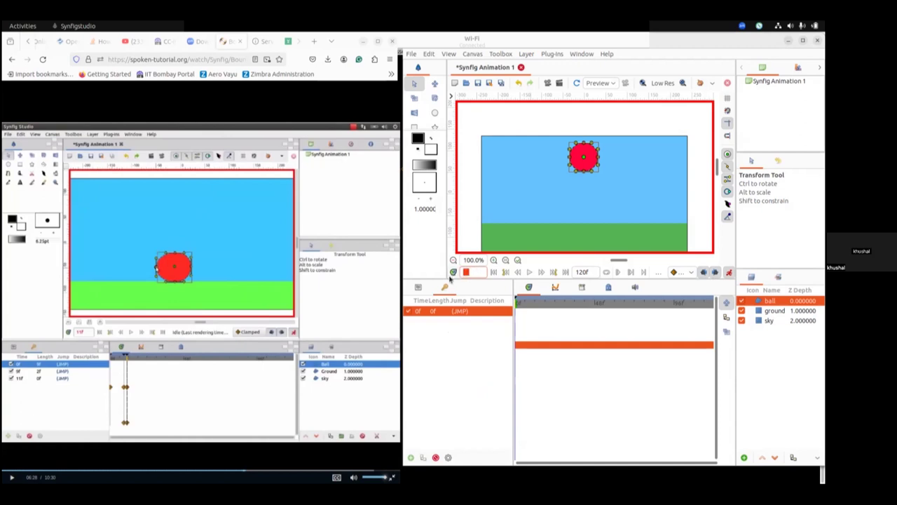
pyautogui.write('9')
pyautogui.press('Return')
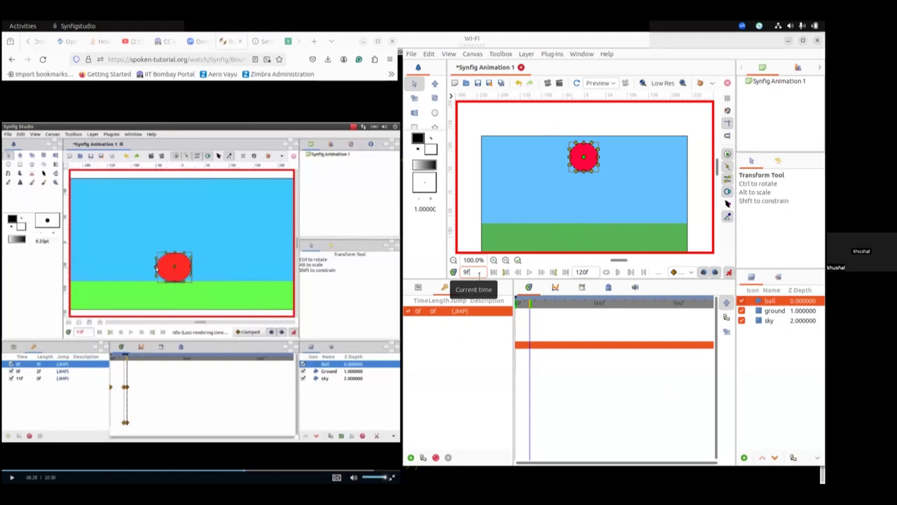
# Step: Move the ball straight down at frame 9 until it rests on the ground's upper edge, and deselect it
pyautogui.click(583, 158)
pyautogui.moveTo(583, 158)
pyautogui.mouseDown()
pyautogui.moveTo(586, 212)
pyautogui.moveTo(563, 213)
pyautogui.moveTo(617, 202)
pyautogui.moveTo(538, 204)
pyautogui.moveTo(605, 212)
pyautogui.moveTo(585, 219)
pyautogui.moveTo(588, 159)
pyautogui.mouseUp()
pyautogui.moveTo(586, 159); pyautogui.dragTo(583, 207)
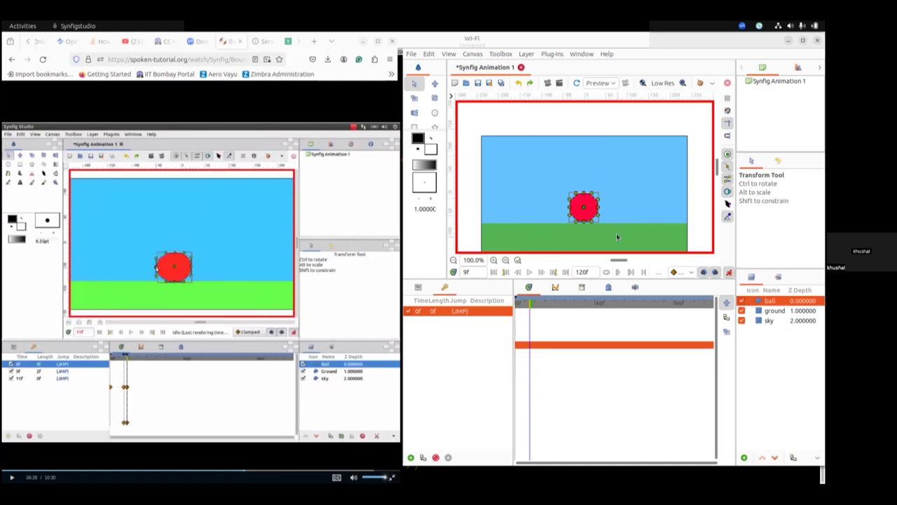
pyautogui.click(627, 129)
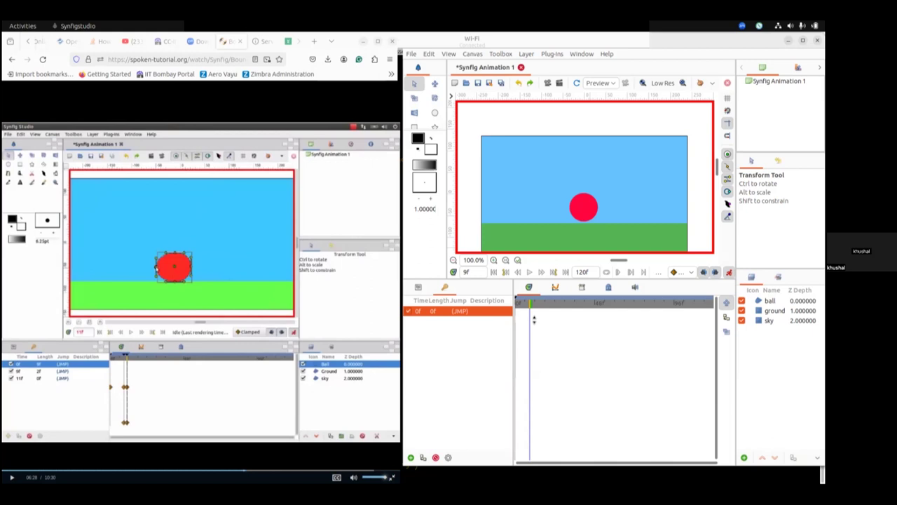
# Step: Look through the waypoints of the ball, ground and sky layers, and add a keyframe at frame 9 with the ball selected
pyautogui.click(584, 207)
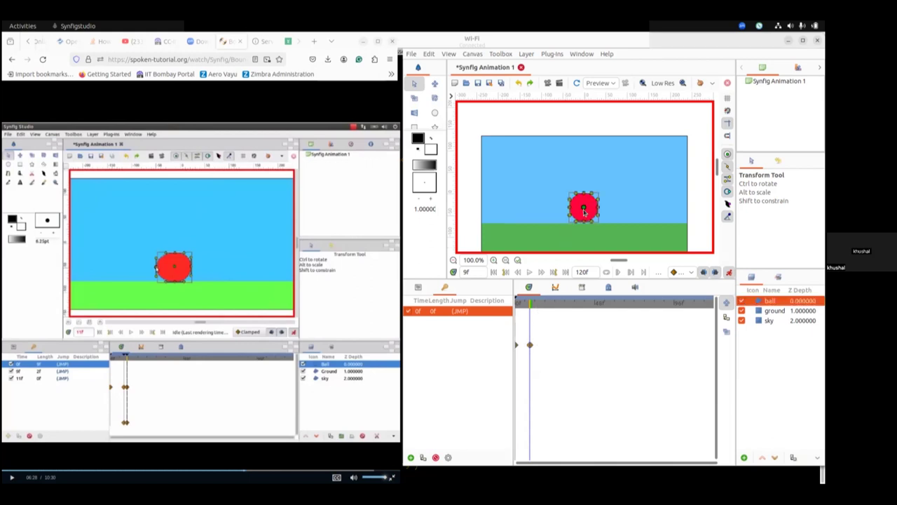
pyautogui.click(551, 344)
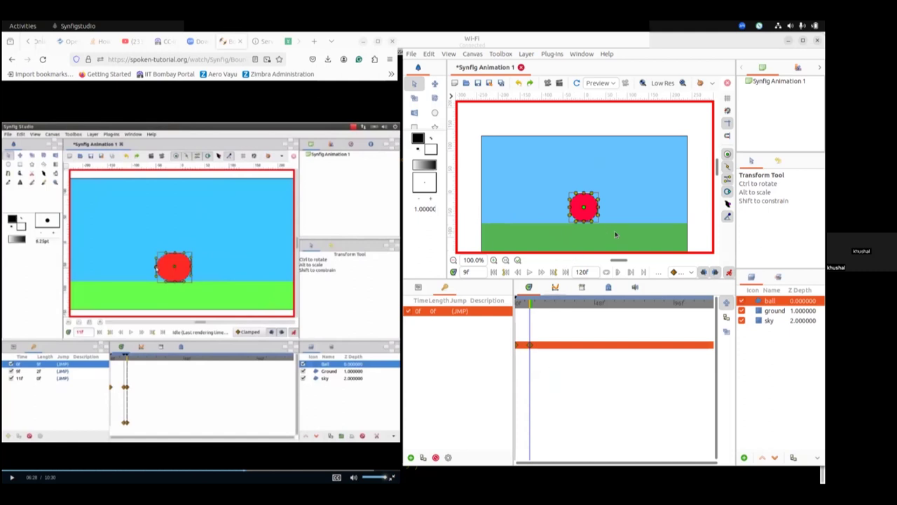
pyautogui.click(604, 126)
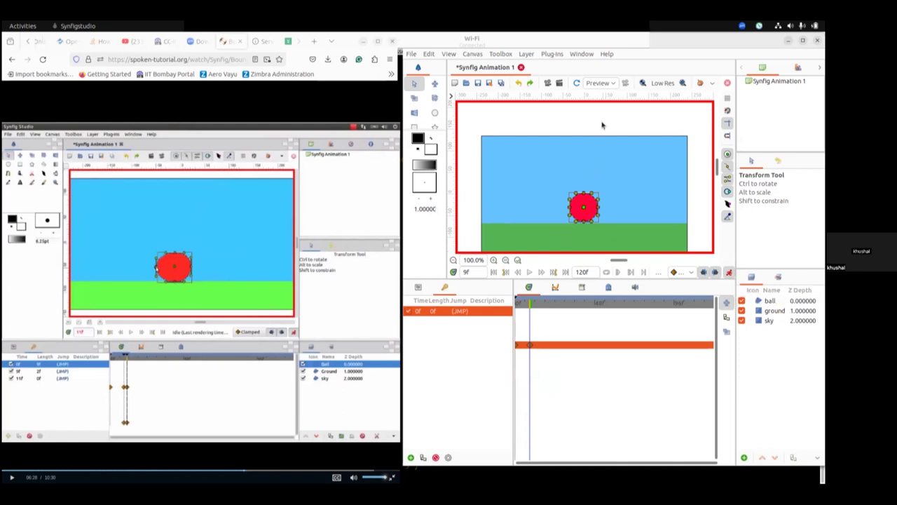
pyautogui.click(760, 315)
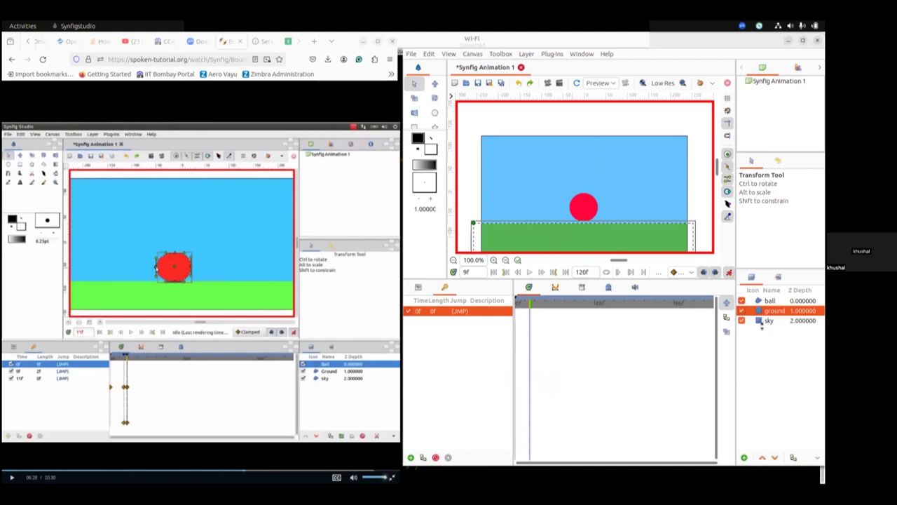
pyautogui.click(767, 321)
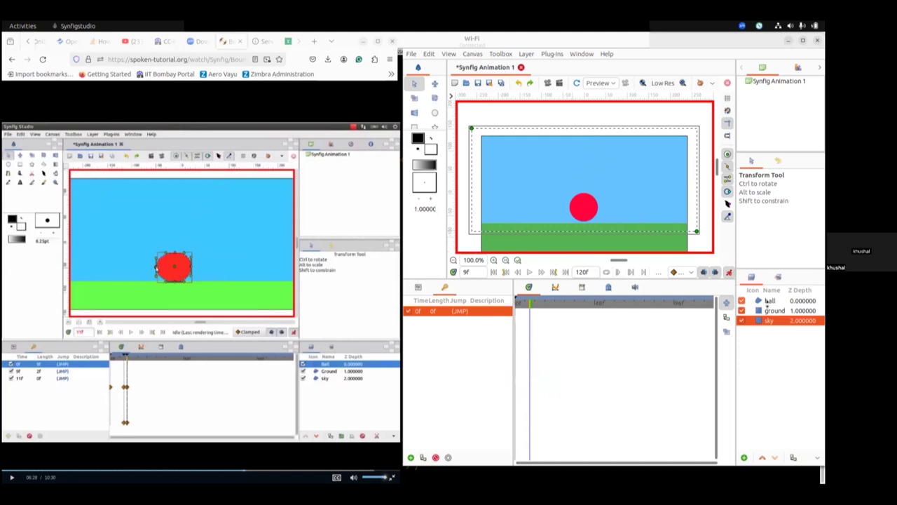
pyautogui.click(768, 303)
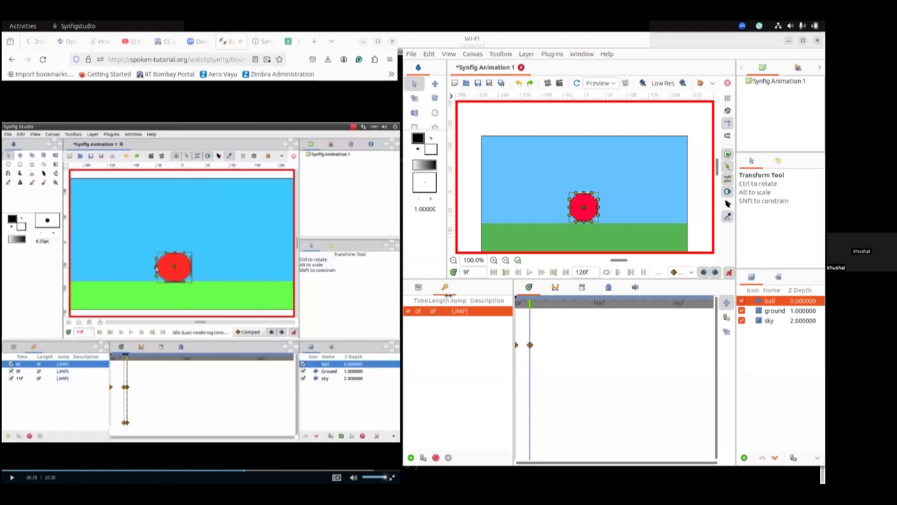
pyautogui.click(411, 458)
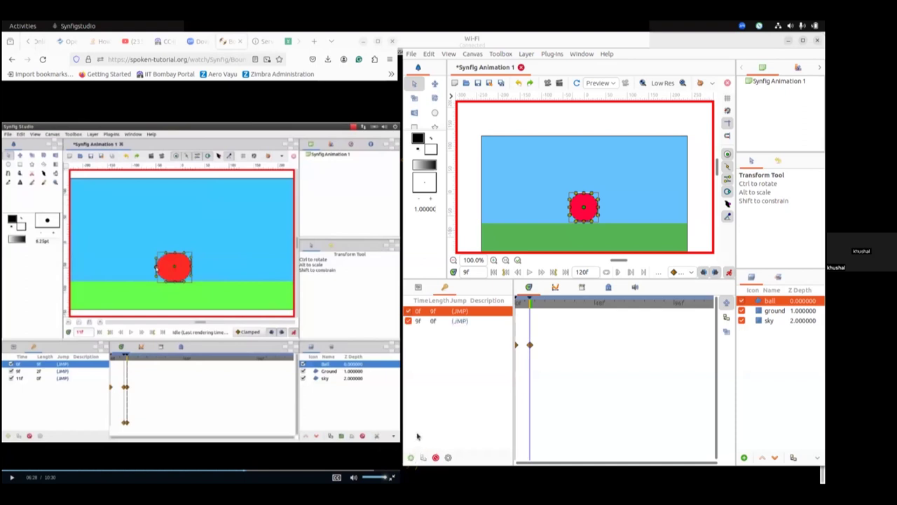
pyautogui.click(419, 323)
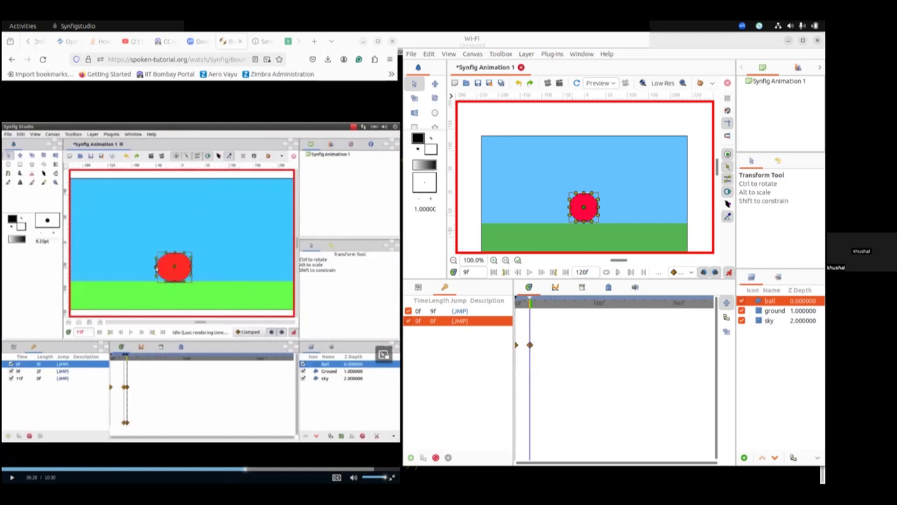
# Step: Set the current time to frame 11 and add a keyframe there
pyautogui.click(466, 272)
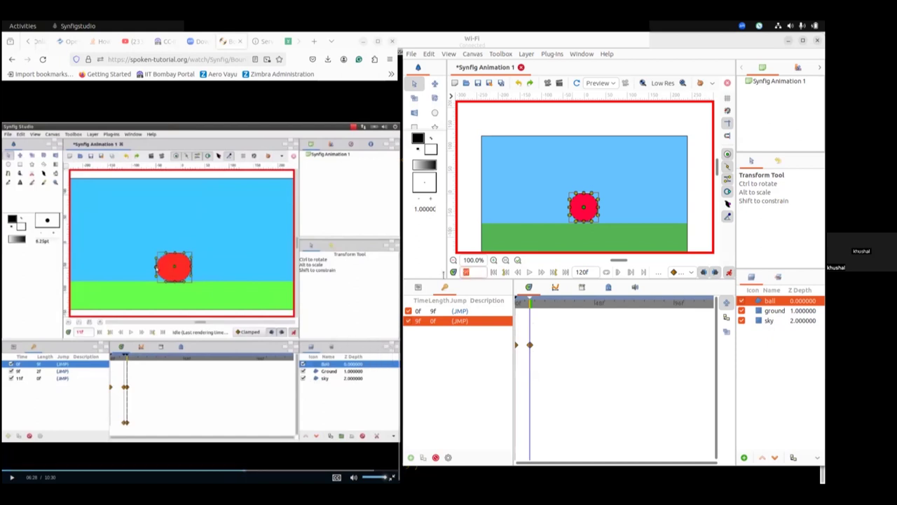
pyautogui.write('11')
pyautogui.press('Return')
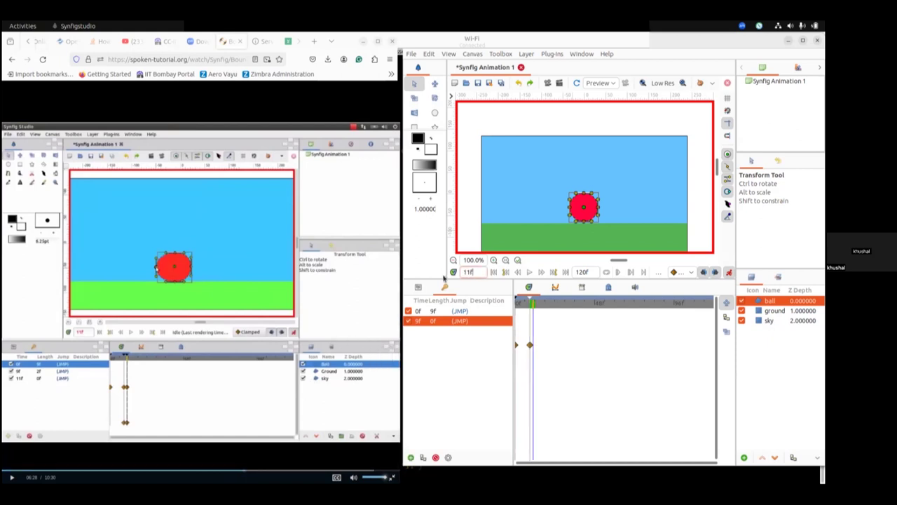
pyautogui.click(412, 458)
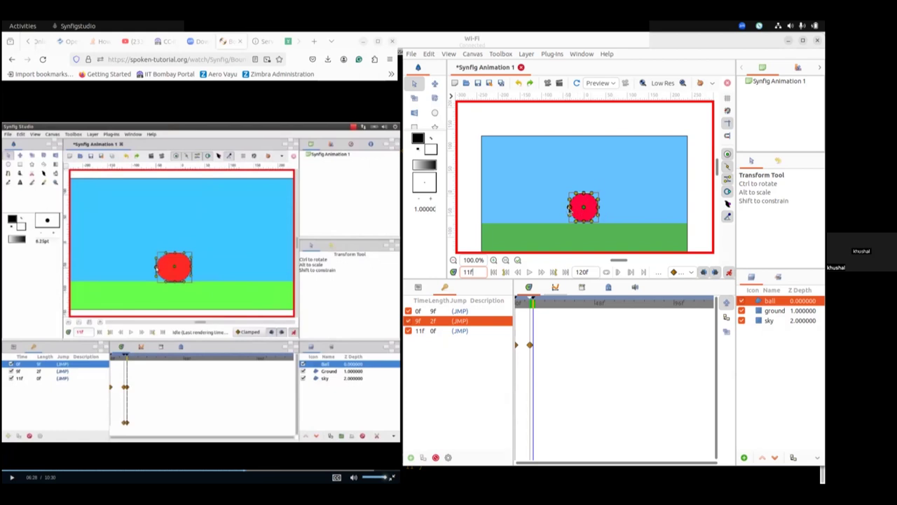
# Step: Squash the ball vertically into a flattened oval at frame 11 and move it down to overlap the ground's upper edge
pyautogui.click(569, 208)
pyautogui.click(598, 207)
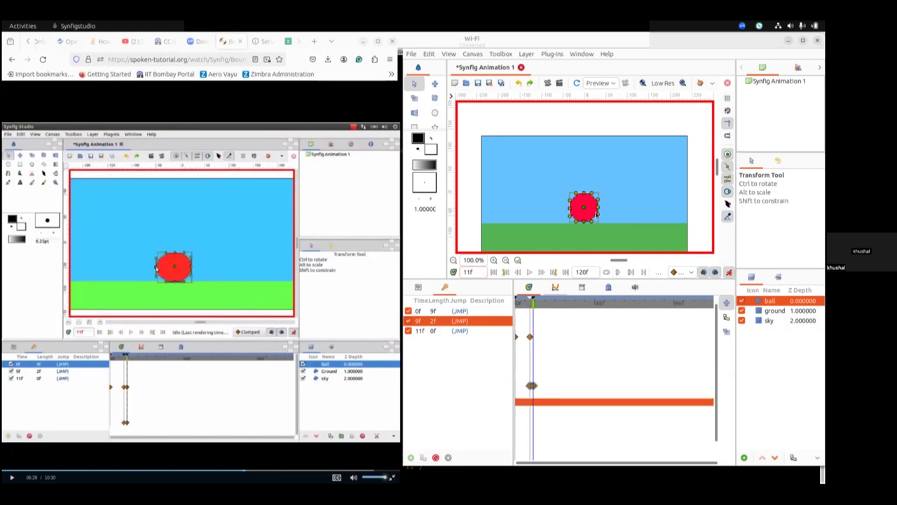
pyautogui.click(586, 199)
pyautogui.click(582, 224)
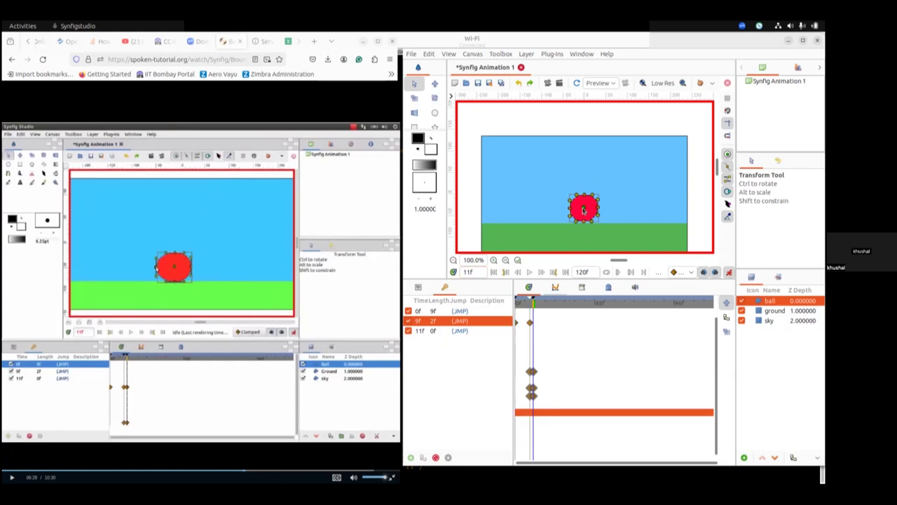
pyautogui.click(584, 210)
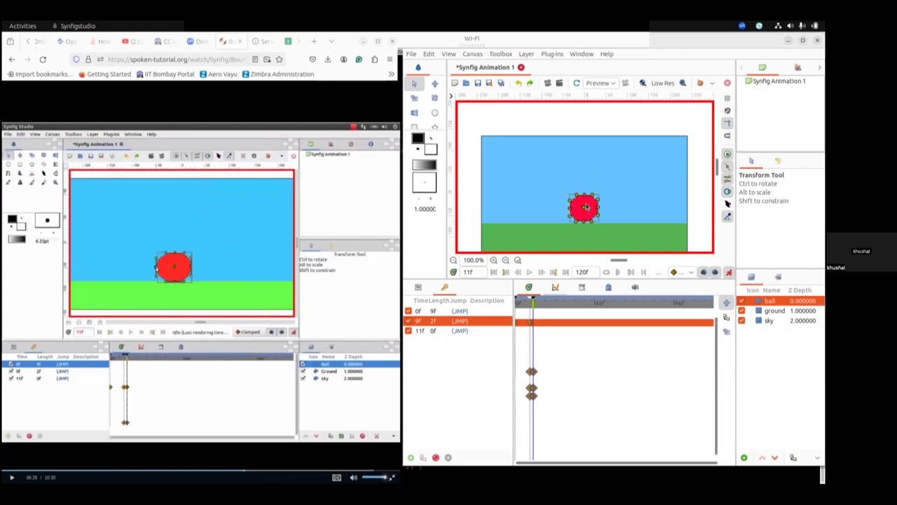
pyautogui.click(585, 197)
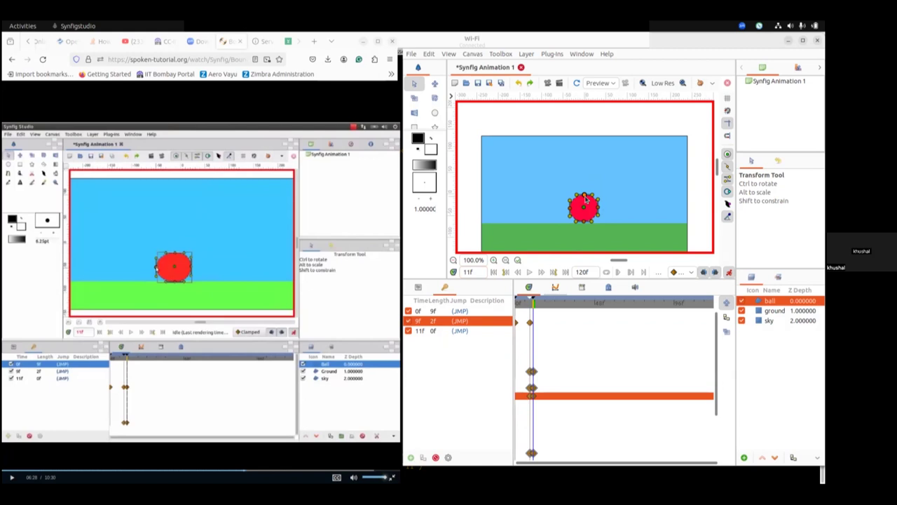
pyautogui.moveTo(584, 197); pyautogui.dragTo(584, 218)
pyautogui.click(583, 223)
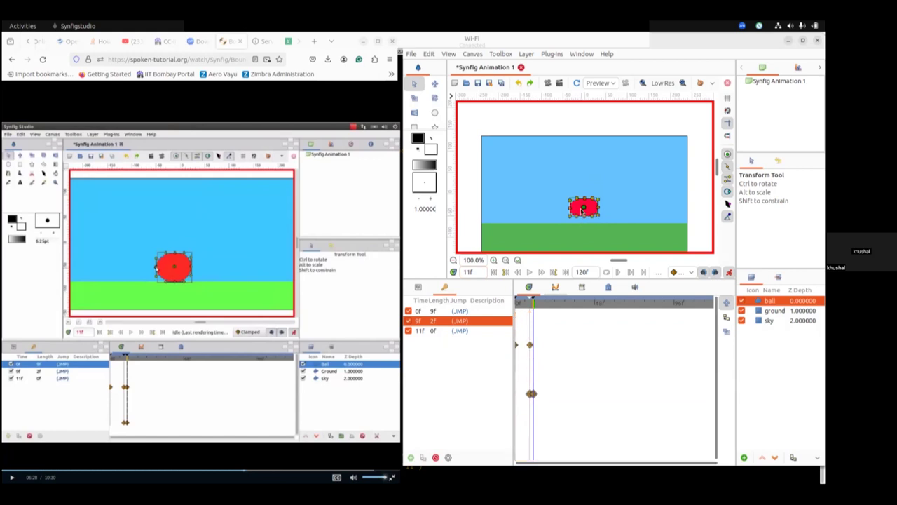
pyautogui.click(582, 208)
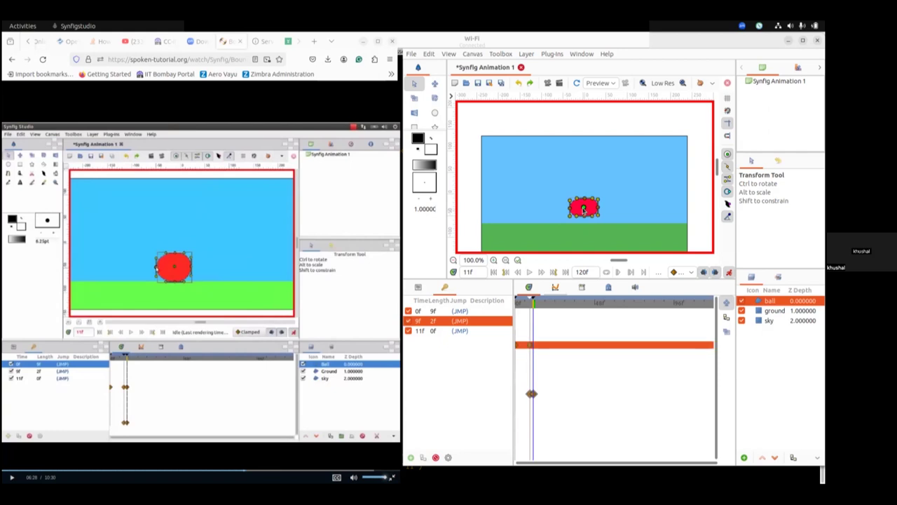
pyautogui.moveTo(584, 209); pyautogui.dragTo(582, 219)
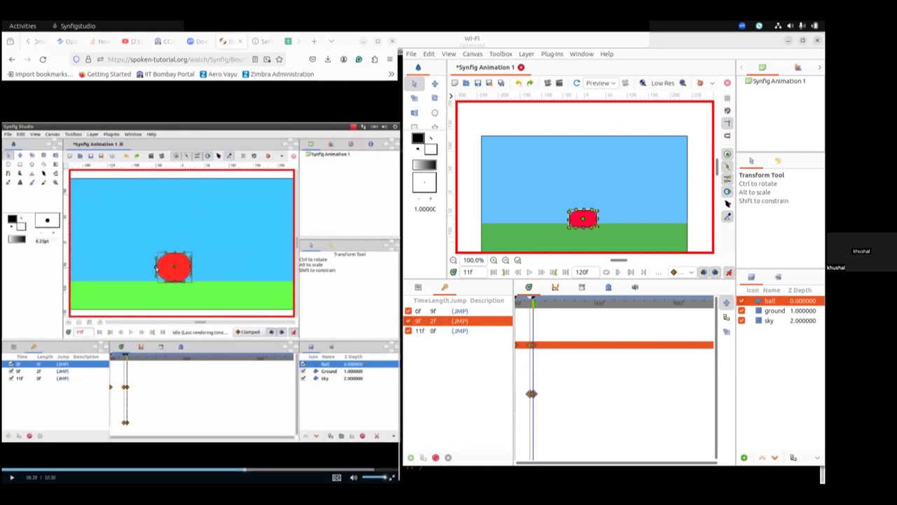
# Step: Play the tutorial video to about 06:45, and duplicate the frame 9 keyframe at frame 13 in Synfig
pyautogui.click(12, 477)
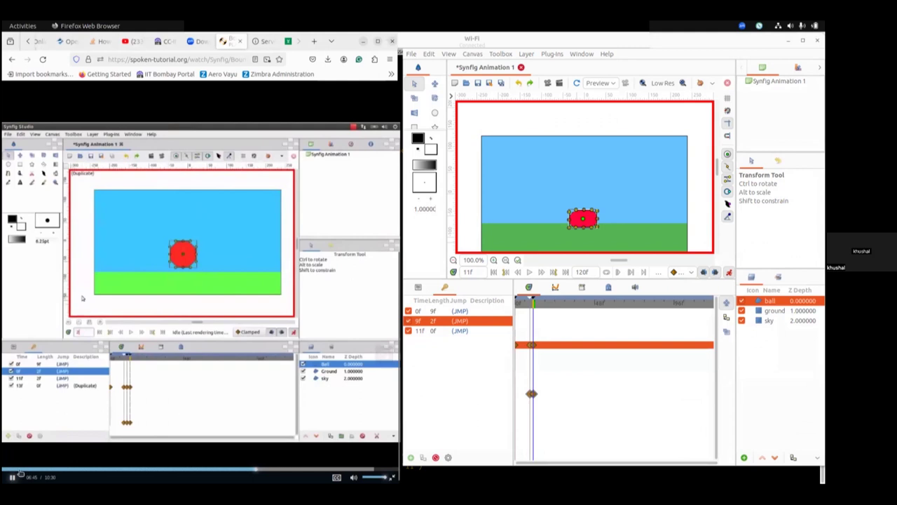
pyautogui.click(12, 476)
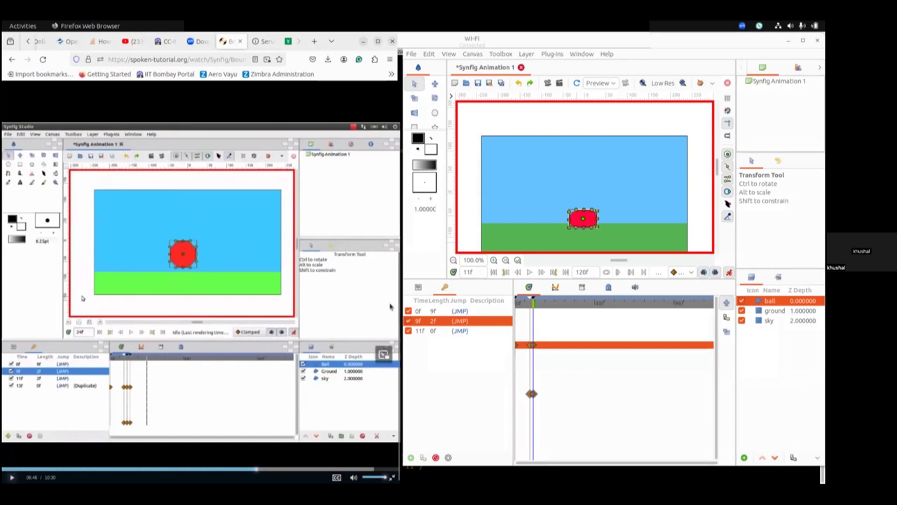
pyautogui.click(469, 272)
pyautogui.write('13')
pyautogui.press('Return')
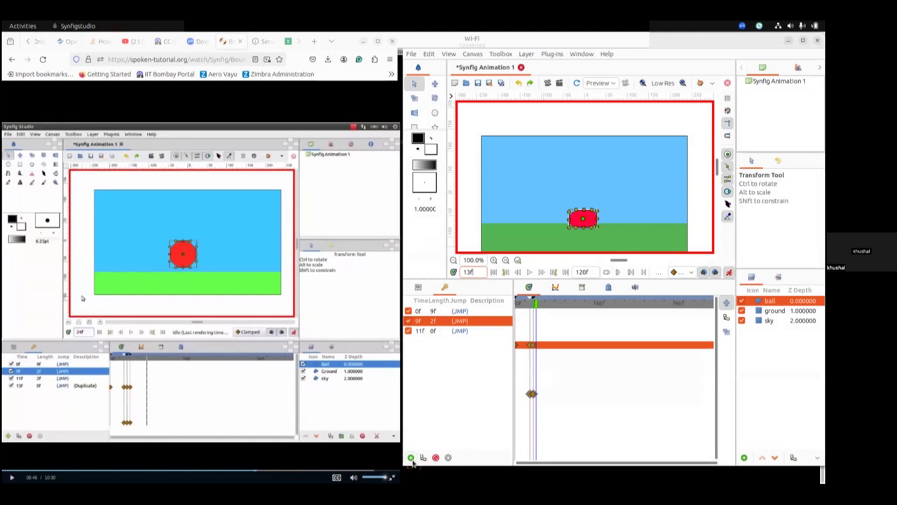
pyautogui.rightClick(418, 324)
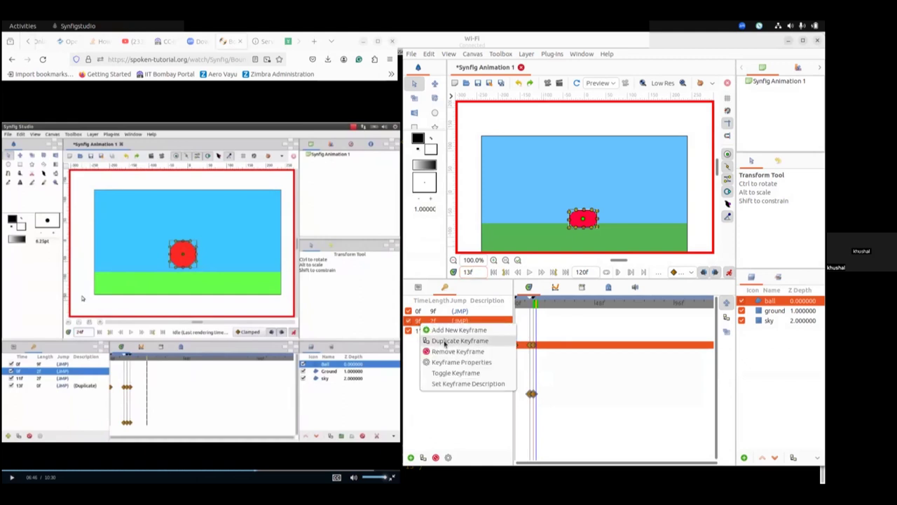
pyautogui.click(443, 341)
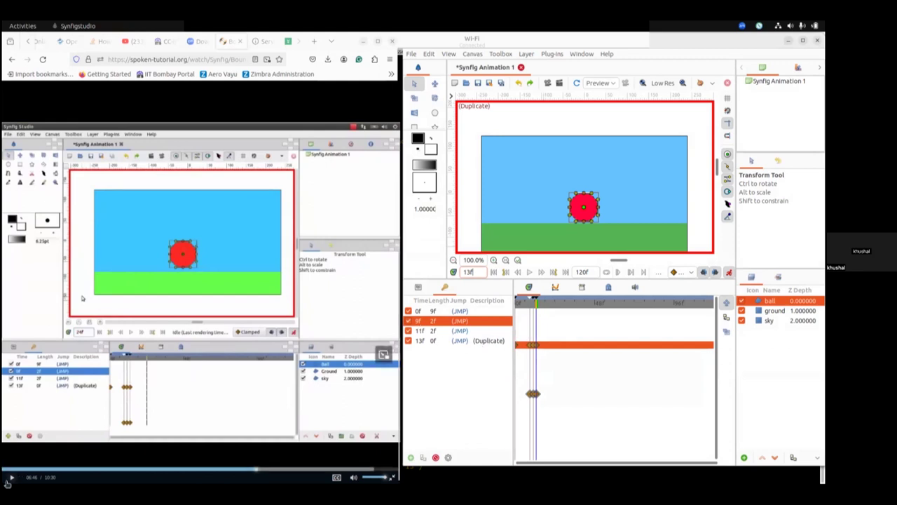
# Step: Play the tutorial video through the part on duplicating the first keyframe at frame 24, pausing at about 06:55
pyautogui.click(179, 403)
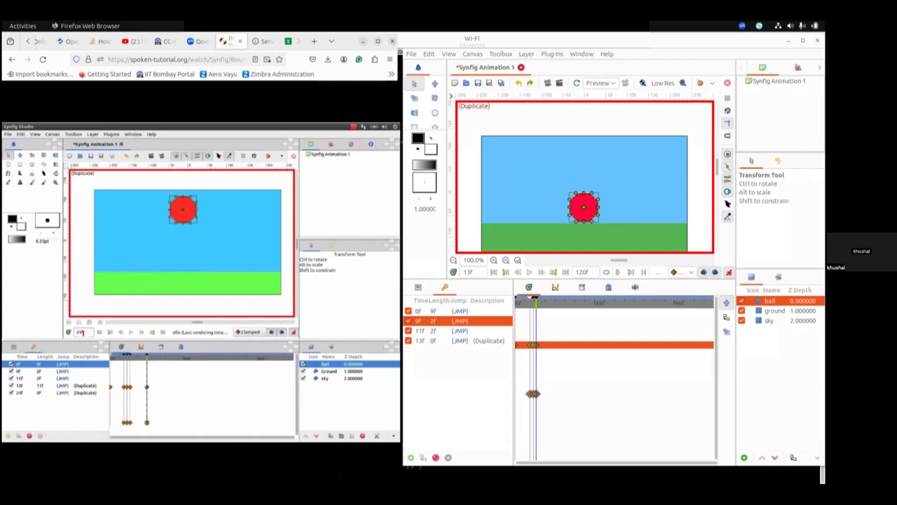
pyautogui.moveTo(23, 442)
pyautogui.click(335, 314)
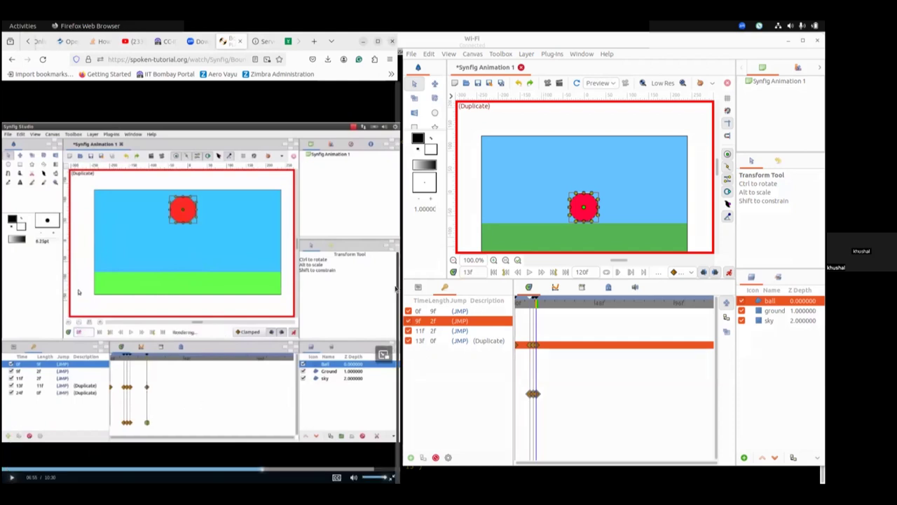
# Step: Set the current time to frame 24 in Synfig and duplicate the frame 0 keyframe there
pyautogui.click(469, 272)
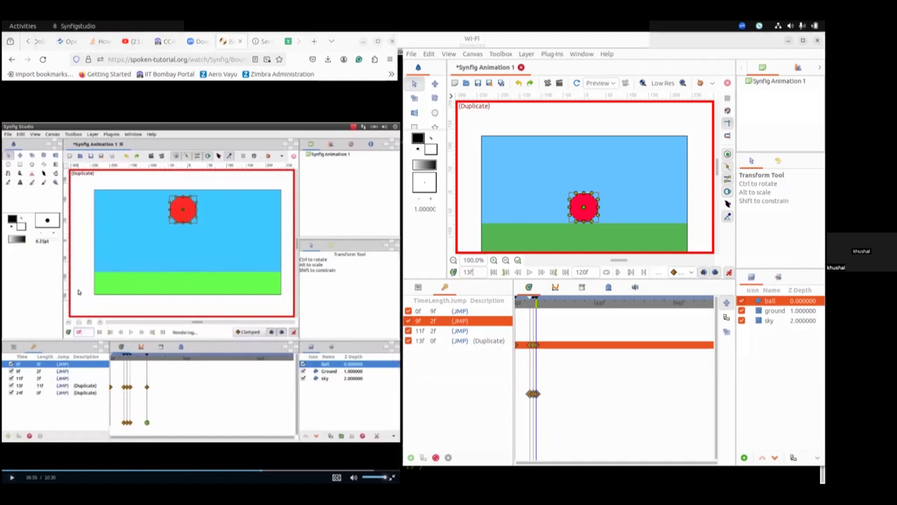
pyautogui.doubleClick(481, 272)
pyautogui.write('24')
pyautogui.press('Return')
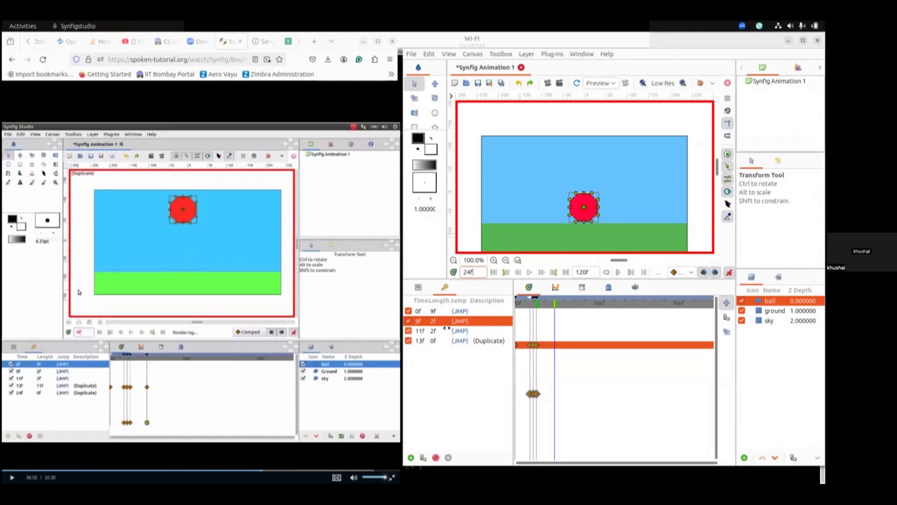
pyautogui.click(419, 311)
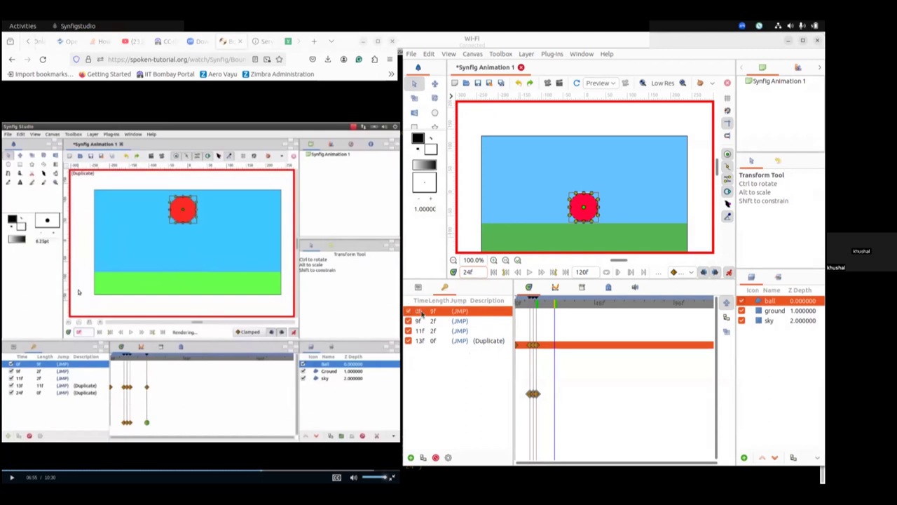
pyautogui.rightClick(420, 311)
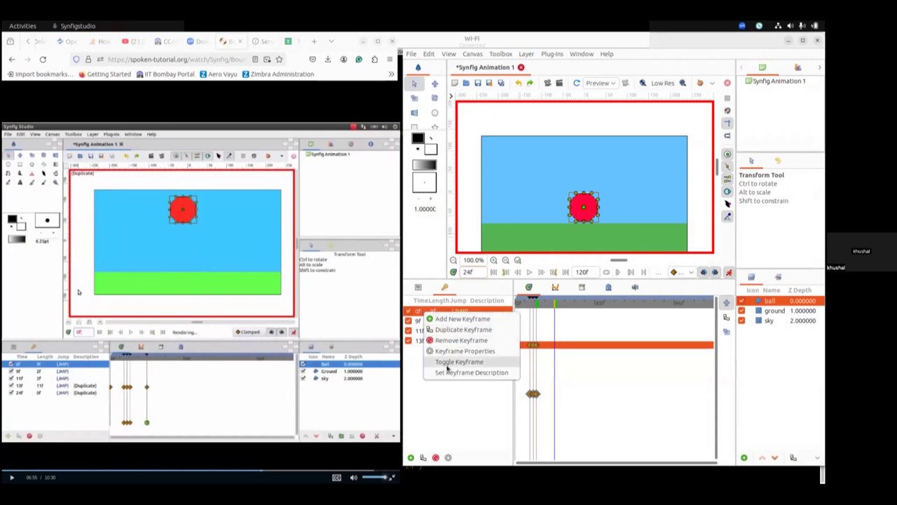
pyautogui.click(456, 330)
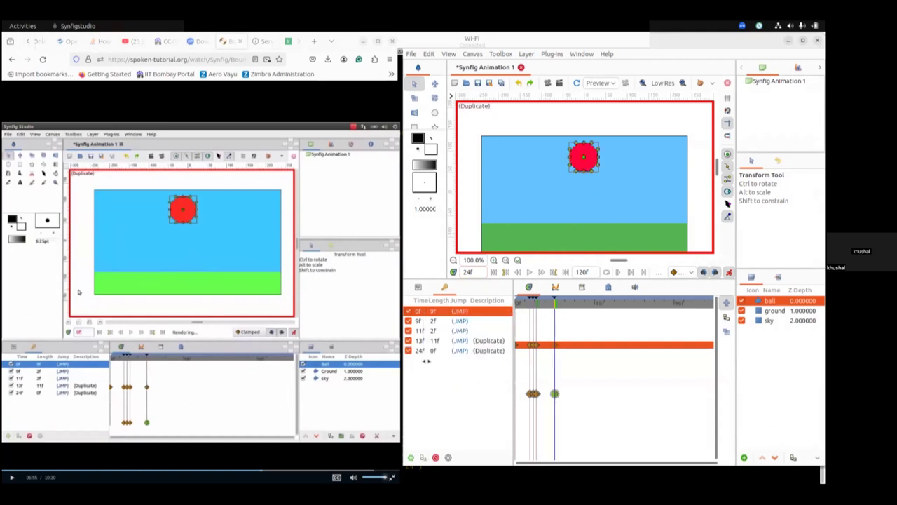
# Step: Play the tutorial video through the animation playback part to about 07:04, and deselect the ball in Synfig
pyautogui.click(12, 478)
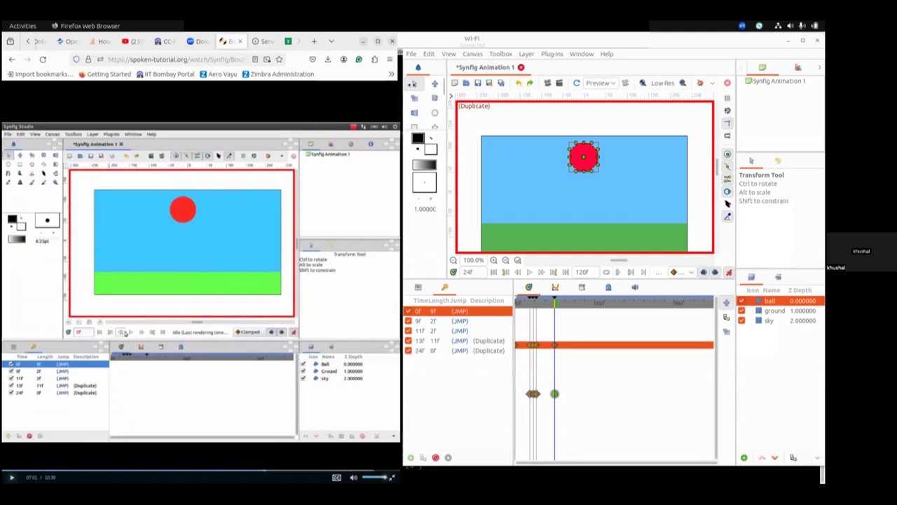
pyautogui.click(487, 121)
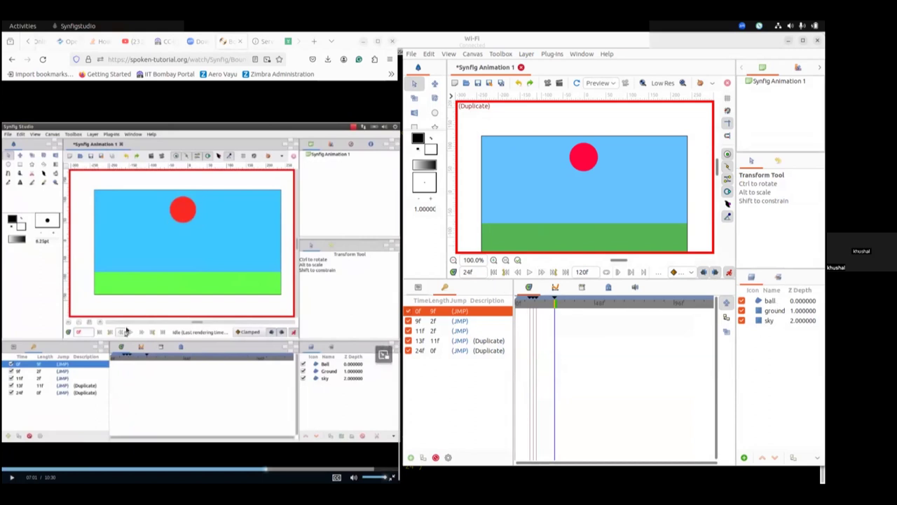
pyautogui.click(8, 483)
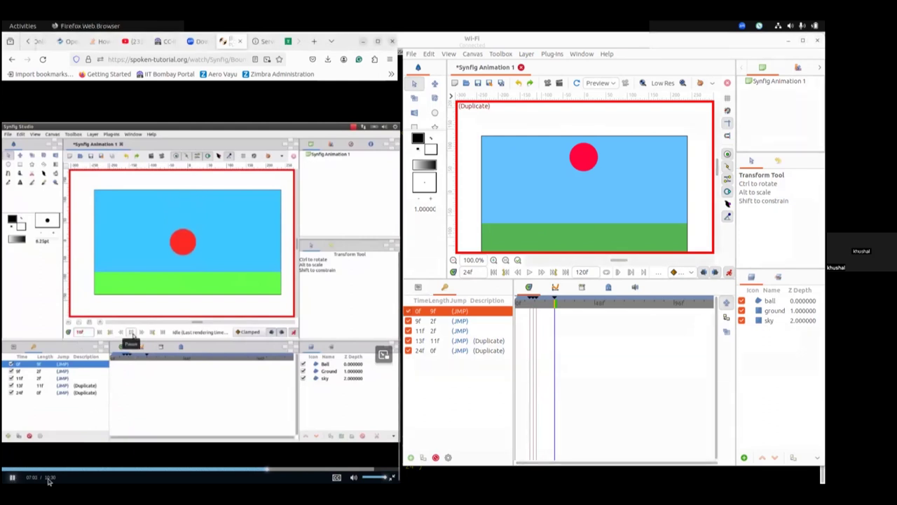
pyautogui.click(12, 481)
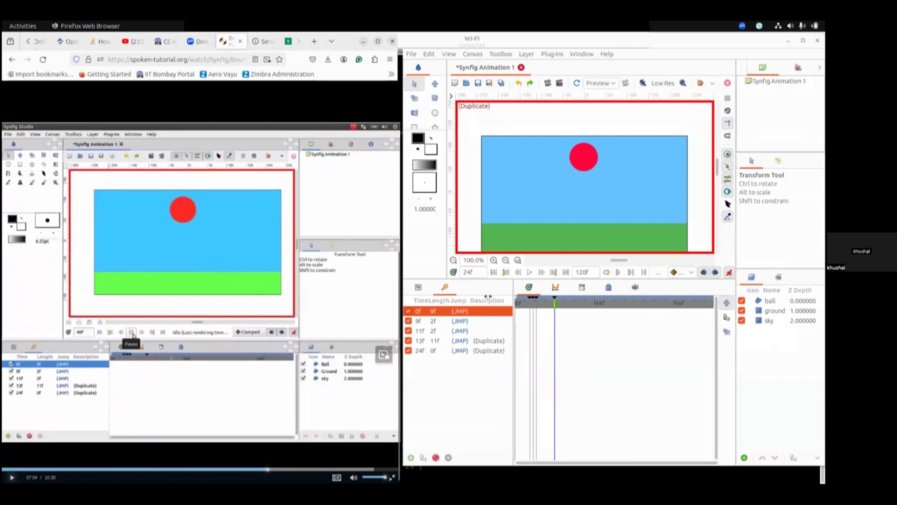
# Step: Set the current time back to frame 0 in Synfig
pyautogui.click(477, 272)
pyautogui.write('0')
pyautogui.press('Return')
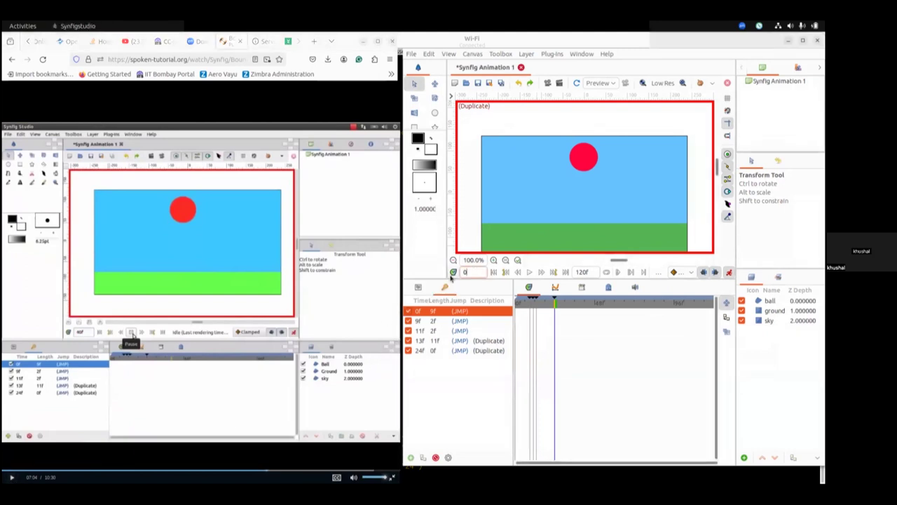
# Step: Play the animation from frame 0 to check the ball's bounce, stopping at frame 40
pyautogui.click(529, 272)
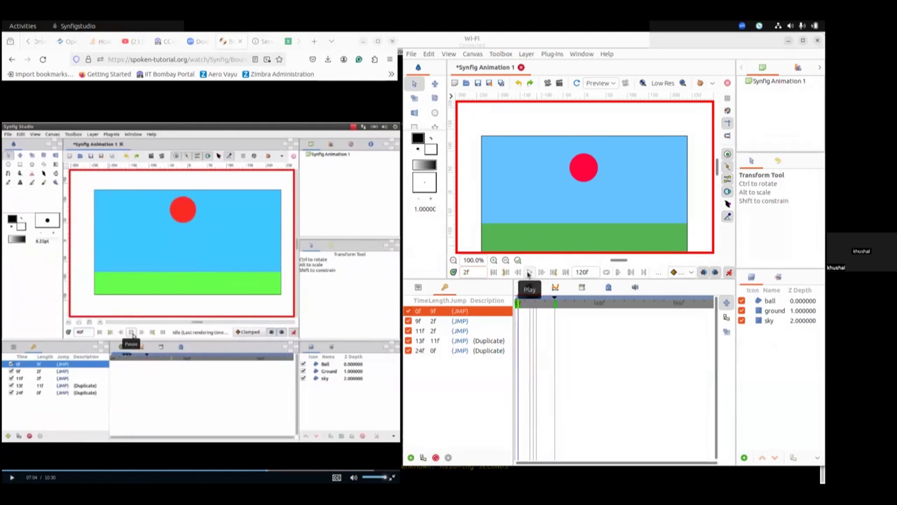
pyautogui.click(468, 272)
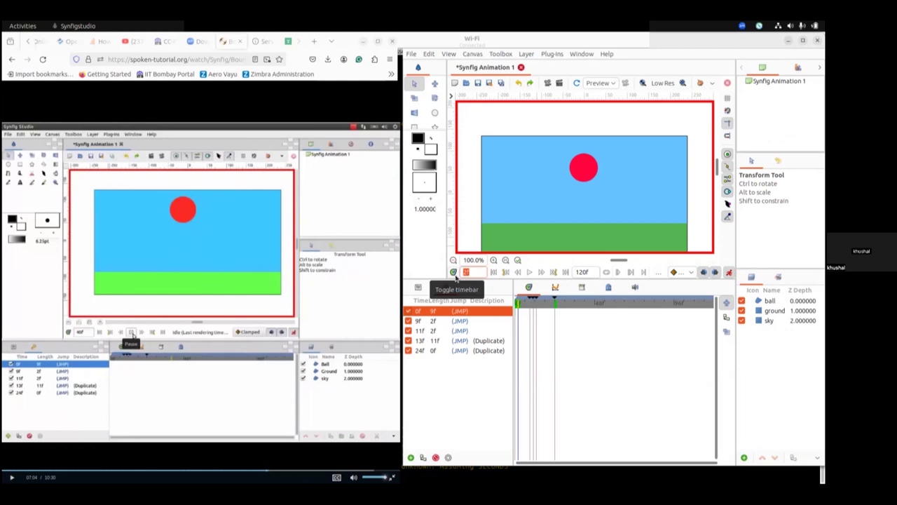
pyautogui.write('0')
pyautogui.press('Return')
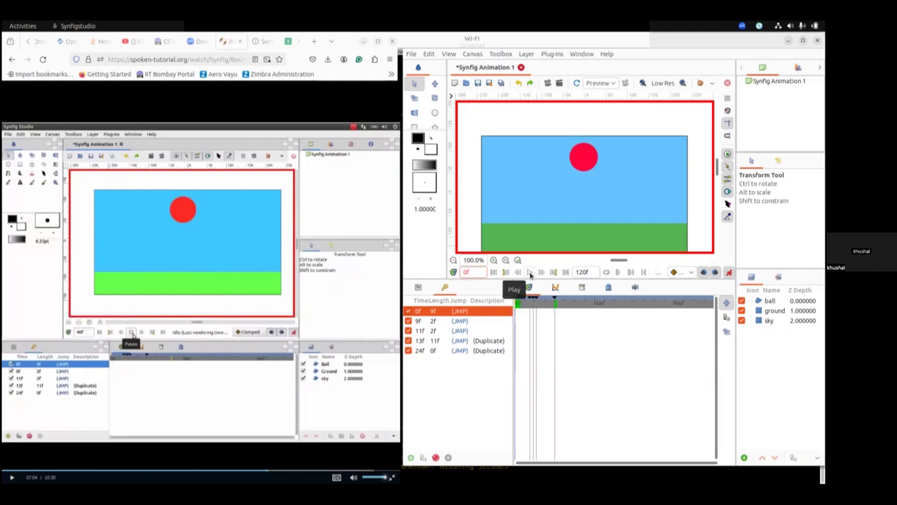
pyautogui.click(530, 272)
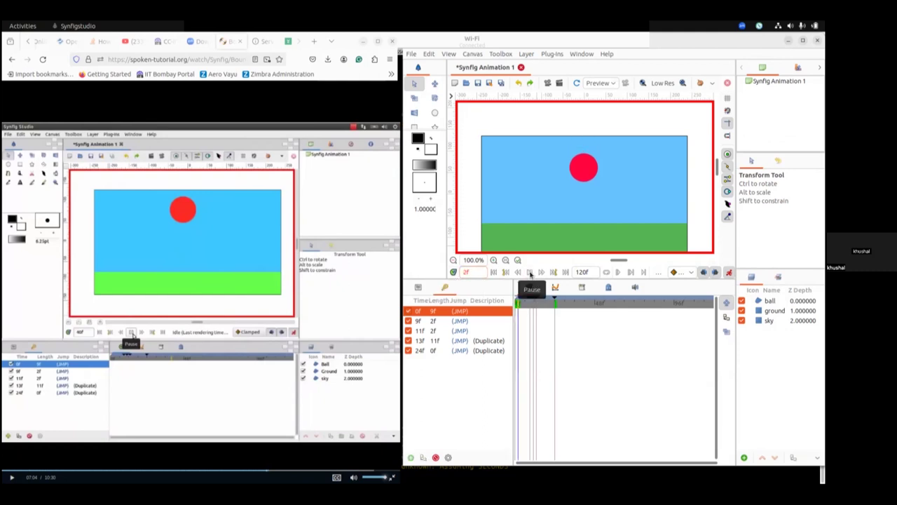
pyautogui.click(530, 272)
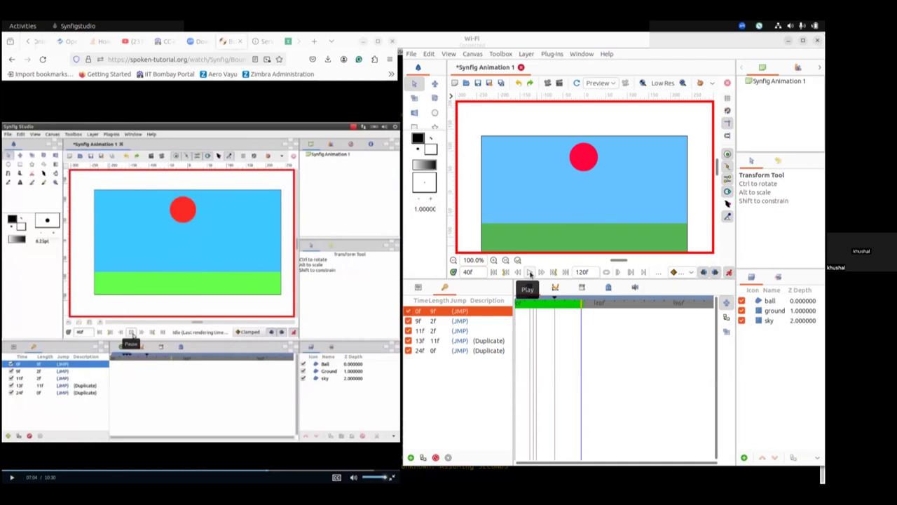
# Step: Play the tutorial video in Firefox through the part on saving the file, pausing at about 07:29
pyautogui.click(10, 478)
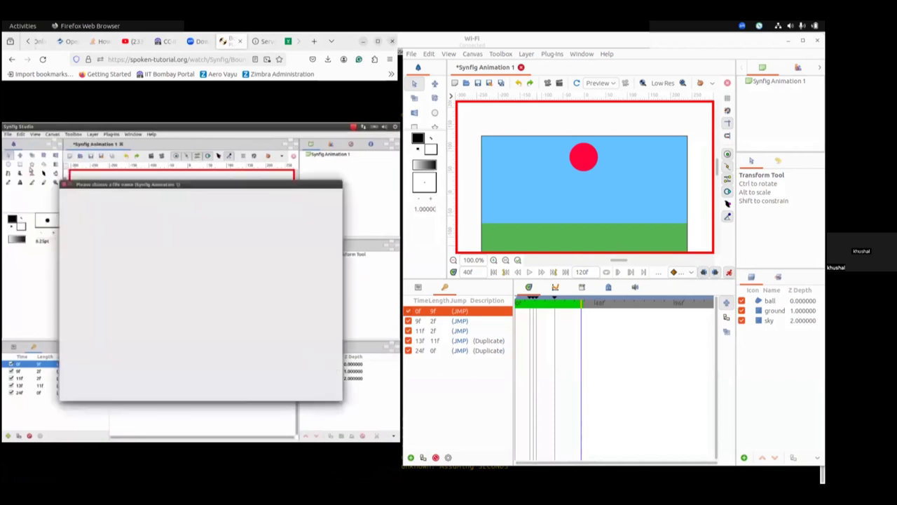
pyautogui.click(12, 477)
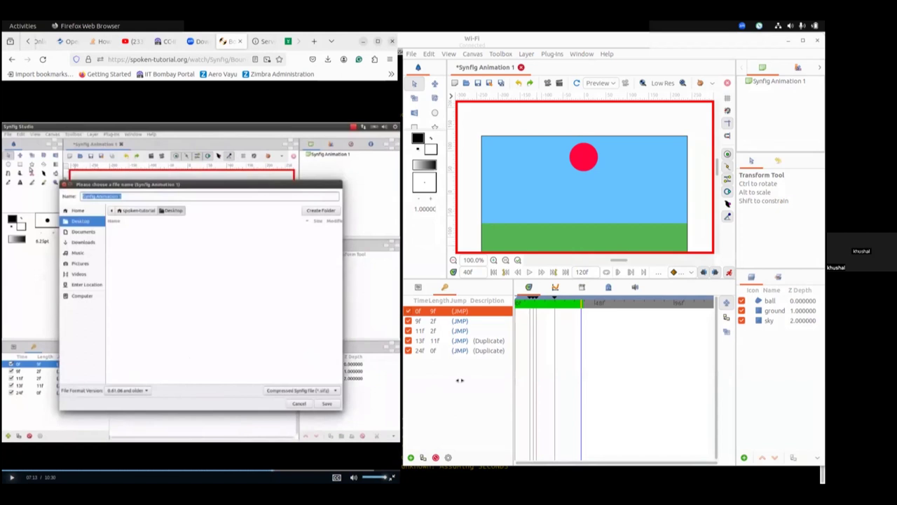
pyautogui.click(96, 438)
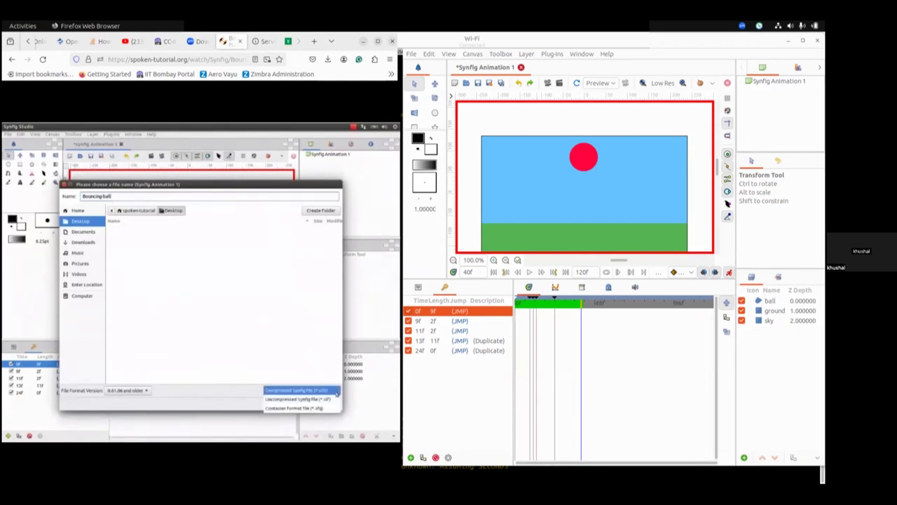
pyautogui.moveTo(10, 484)
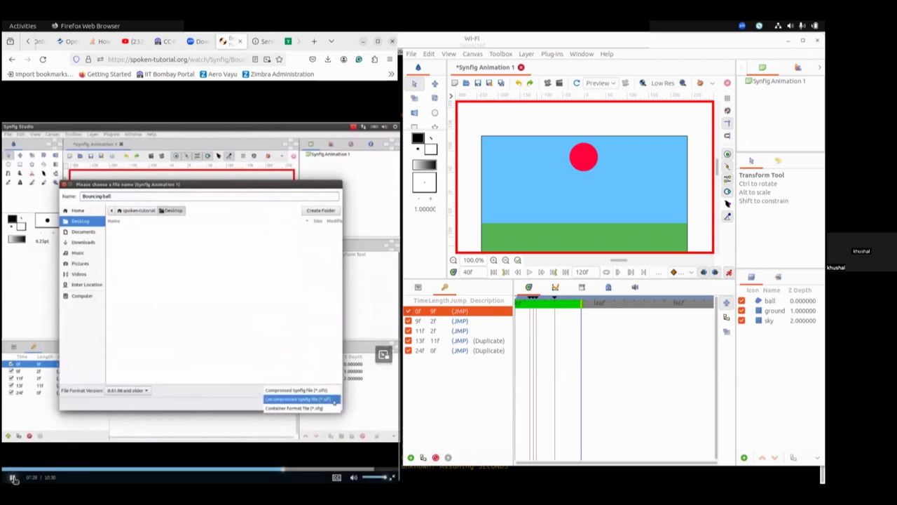
pyautogui.click(13, 477)
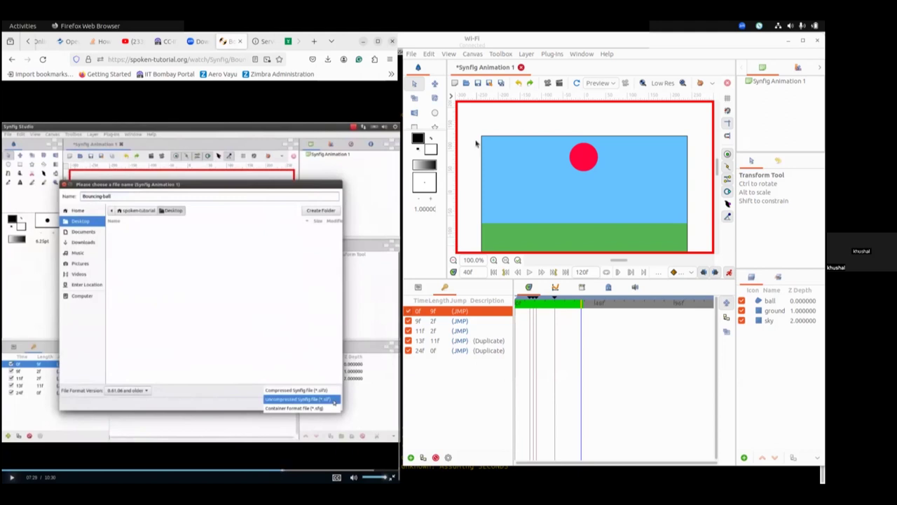
# Step: Play the tutorial video through the part on render settings and rendering, pausing at about 08:38
pyautogui.press('space')
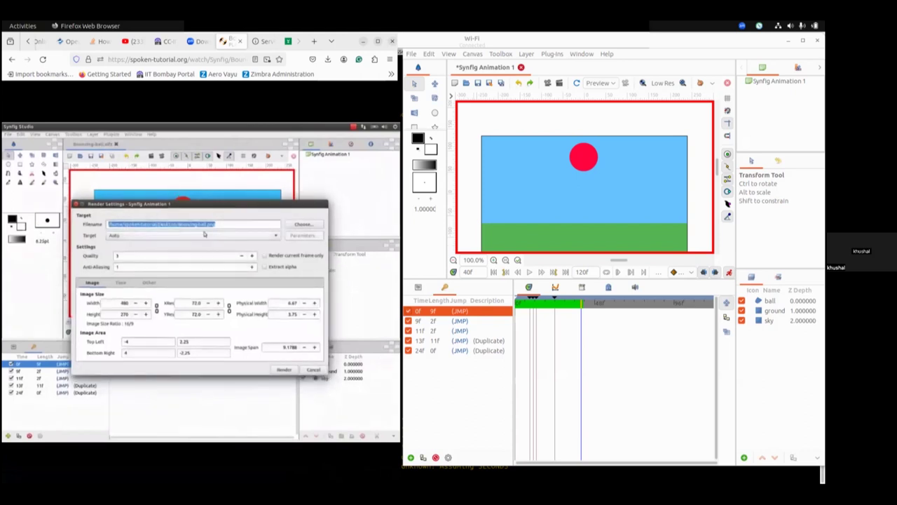
pyautogui.moveTo(319, 453)
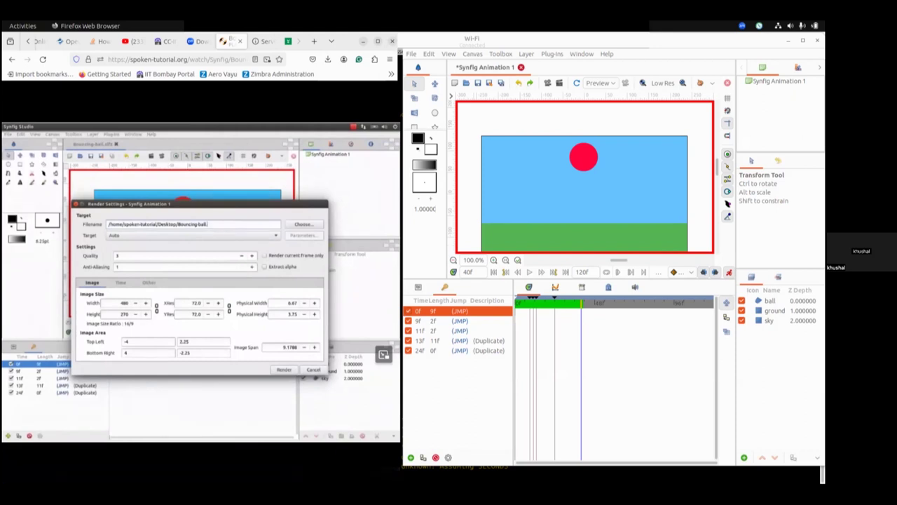
pyautogui.moveTo(12, 480)
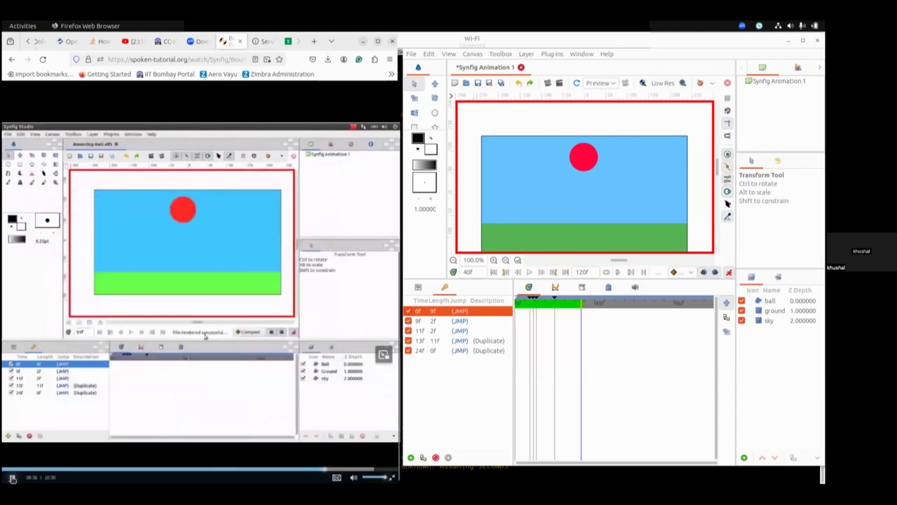
pyautogui.click(13, 477)
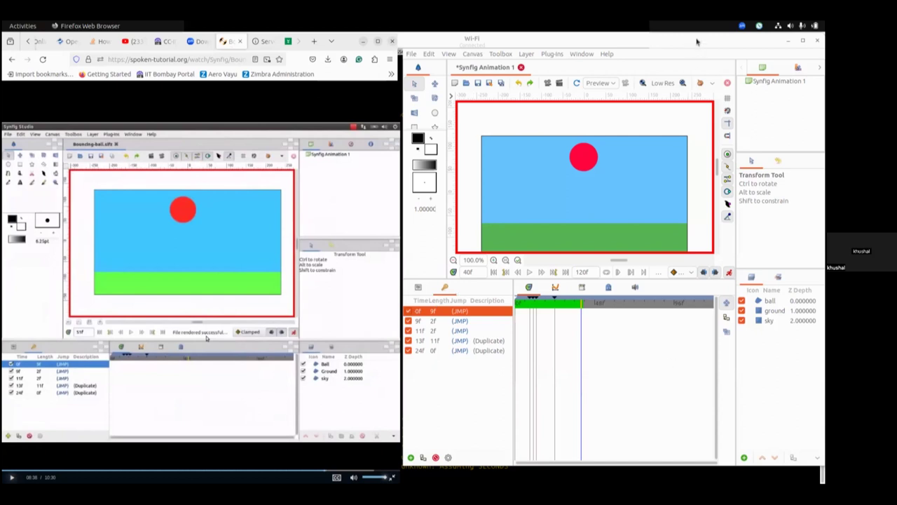
# Step: Save the Synfig project to the Desktop folder under the name "ball animation"
pyautogui.moveTo(697, 41); pyautogui.dragTo(656, 83)
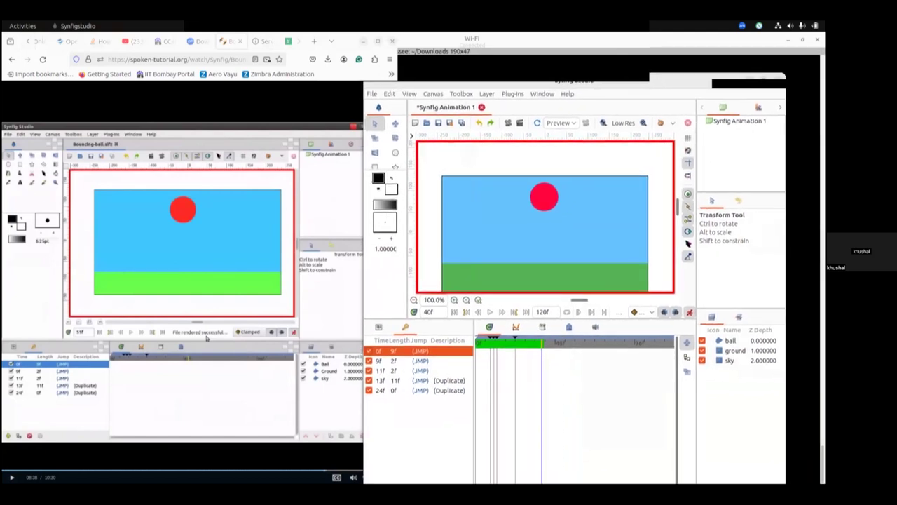
pyautogui.click(372, 94)
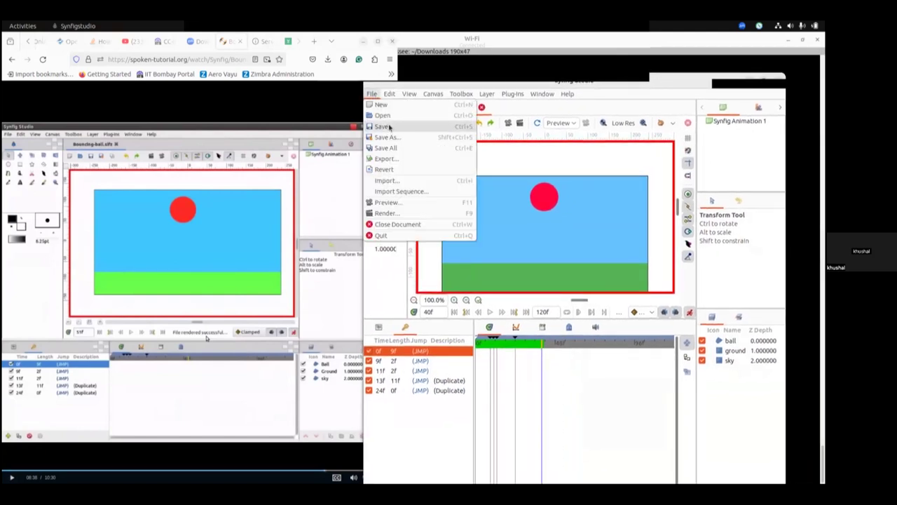
pyautogui.click(388, 137)
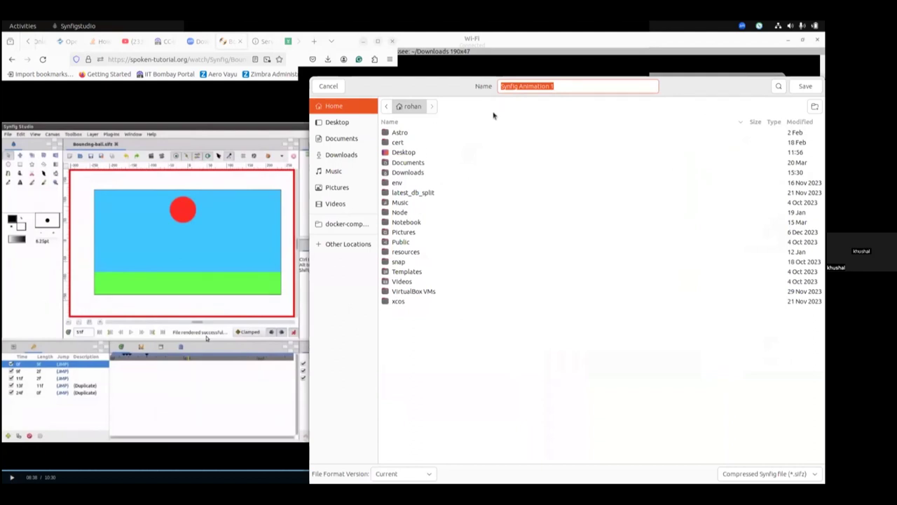
pyautogui.click(347, 123)
pyautogui.press('End')
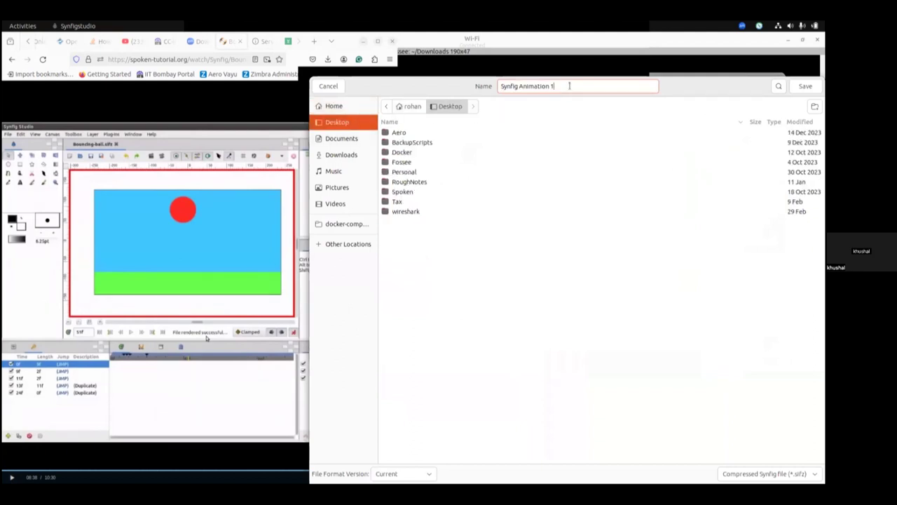
pyautogui.hotkey('ctrl', 'a')
pyautogui.write('bak')
pyautogui.press('BackSpace')
pyautogui.write('ll animation')
pyautogui.press('Return')
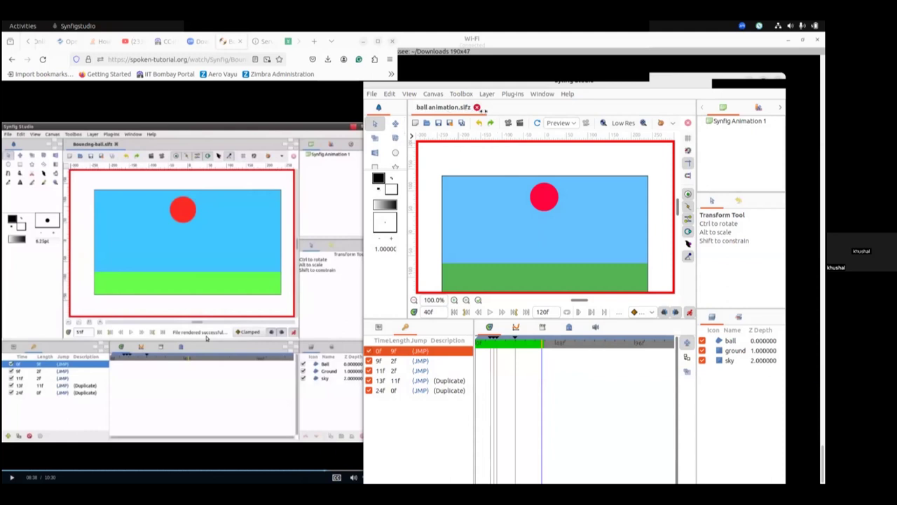
# Step: Open the render settings and set the output file to "ball animation.gif" with magick++ as target
pyautogui.click(372, 95)
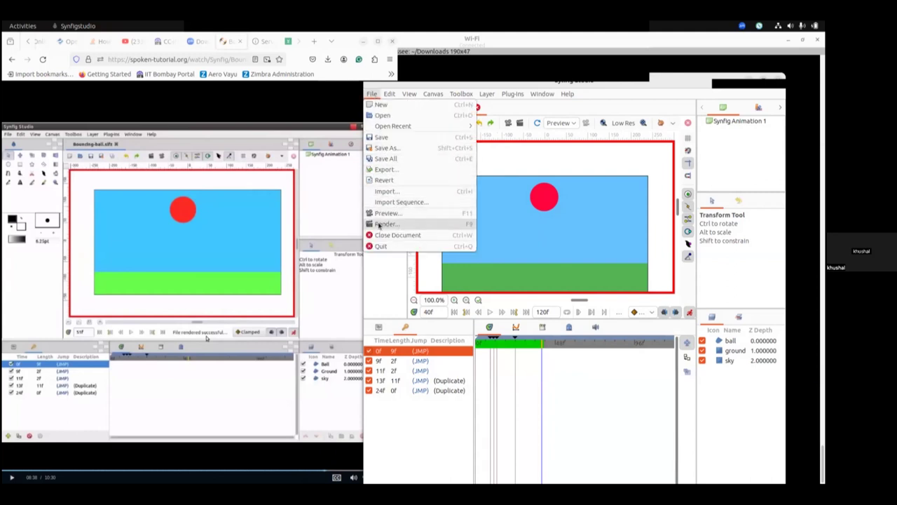
pyautogui.click(379, 225)
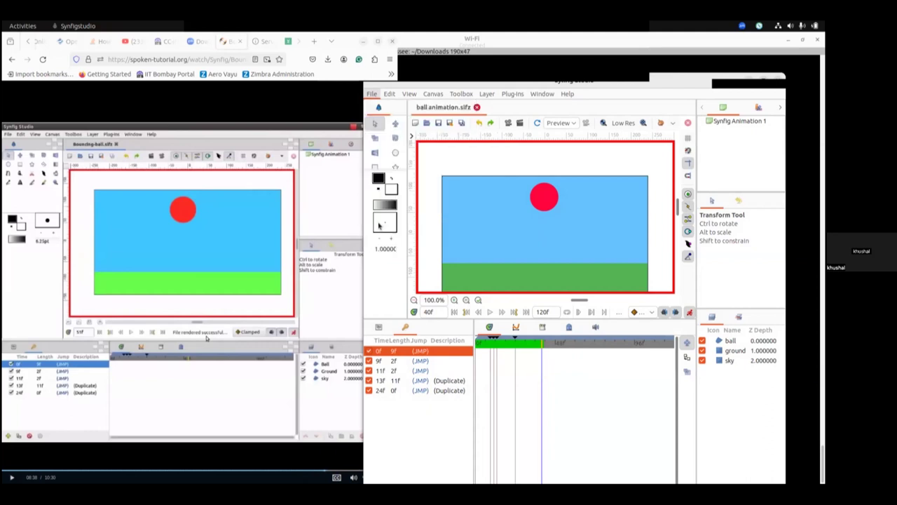
pyautogui.click(600, 212)
pyautogui.tripleClick(585, 207)
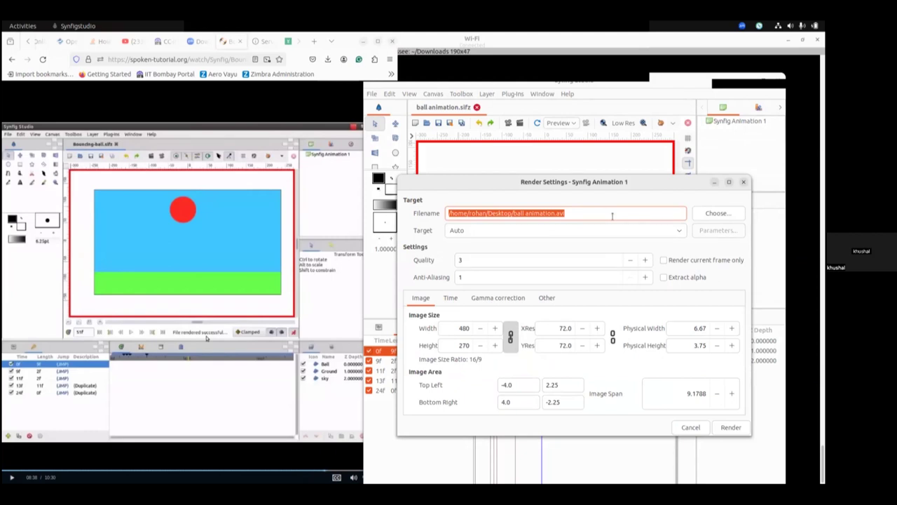
pyautogui.click(612, 216)
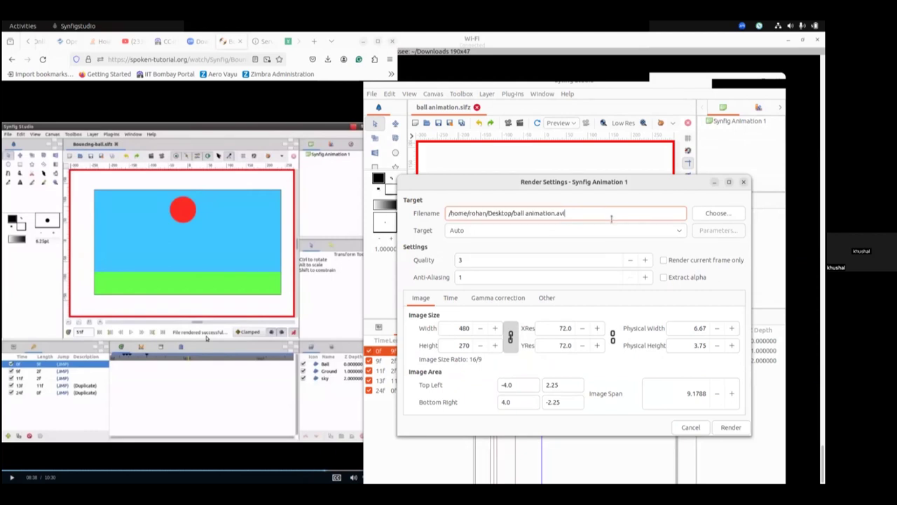
pyautogui.press('BackSpace')
pyautogui.press('BackSpace')
pyautogui.press('BackSpace')
pyautogui.write('gif')
pyautogui.click(501, 234)
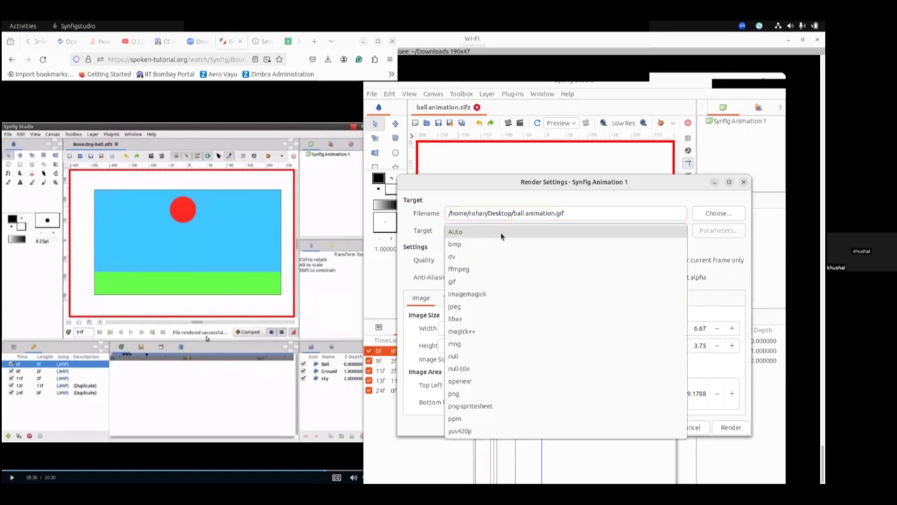
pyautogui.click(474, 335)
# Step: Set the render quality to 9 and the end time to frame 24
pyautogui.moveTo(469, 261); pyautogui.dragTo(432, 262)
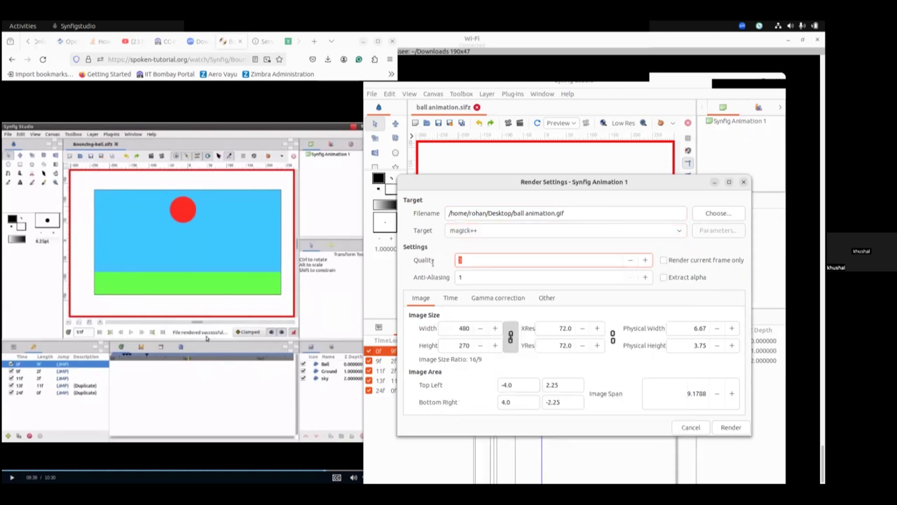
pyautogui.write('9')
pyautogui.click(450, 298)
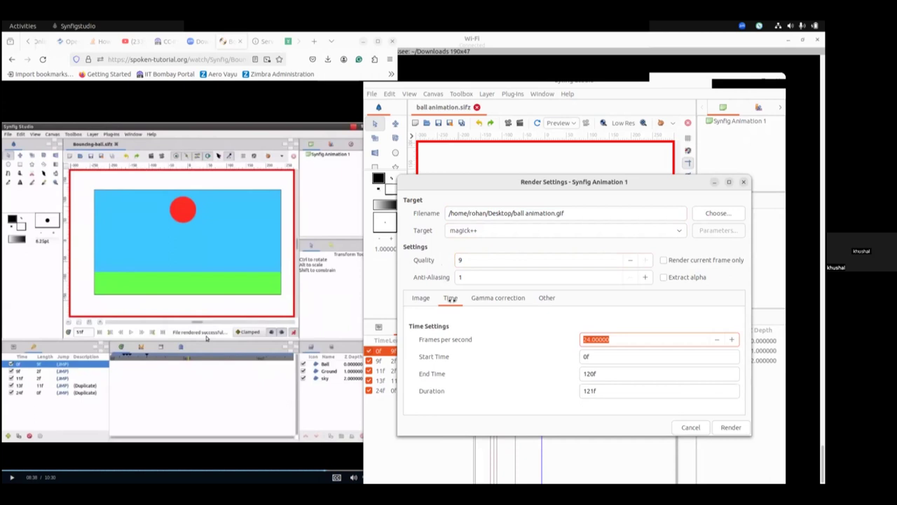
pyautogui.click(599, 356)
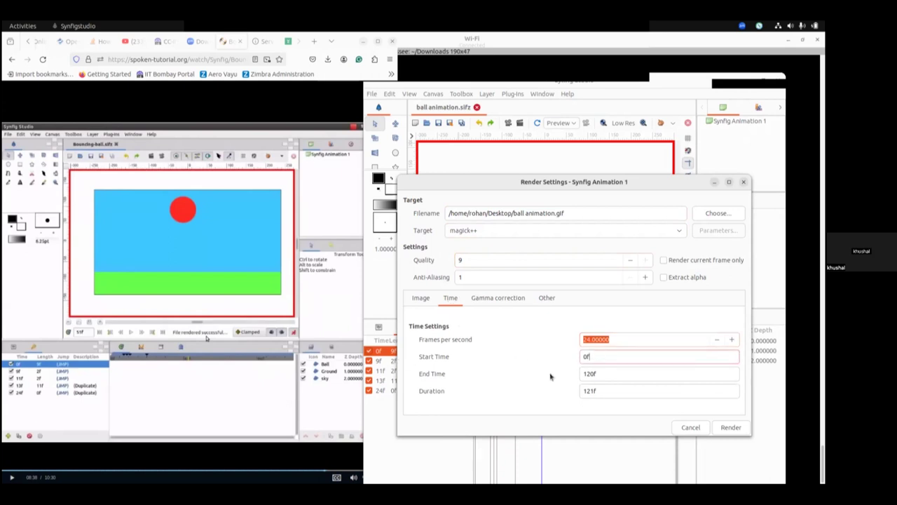
pyautogui.doubleClick(607, 373)
pyautogui.write('24')
pyautogui.click(618, 340)
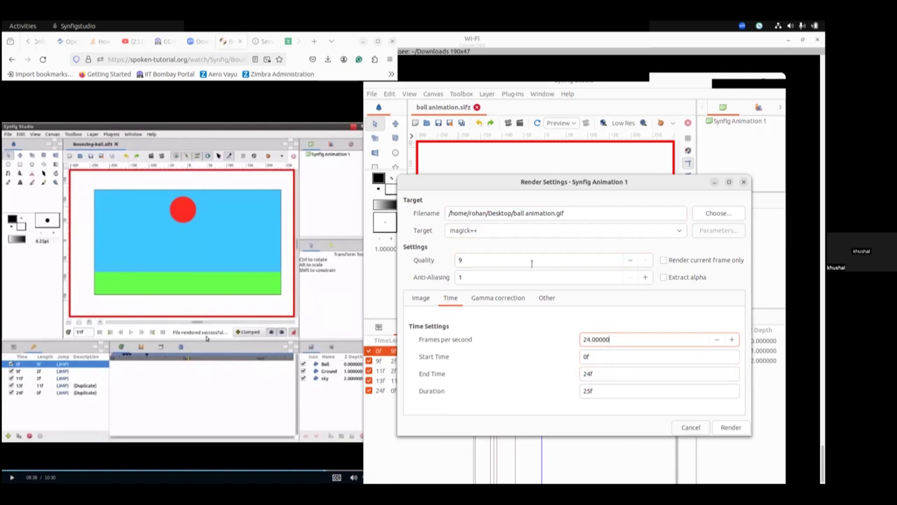
# Step: Set the output file to "ball animation.avi" with ffmpeg as target and try to render it
pyautogui.click(585, 215)
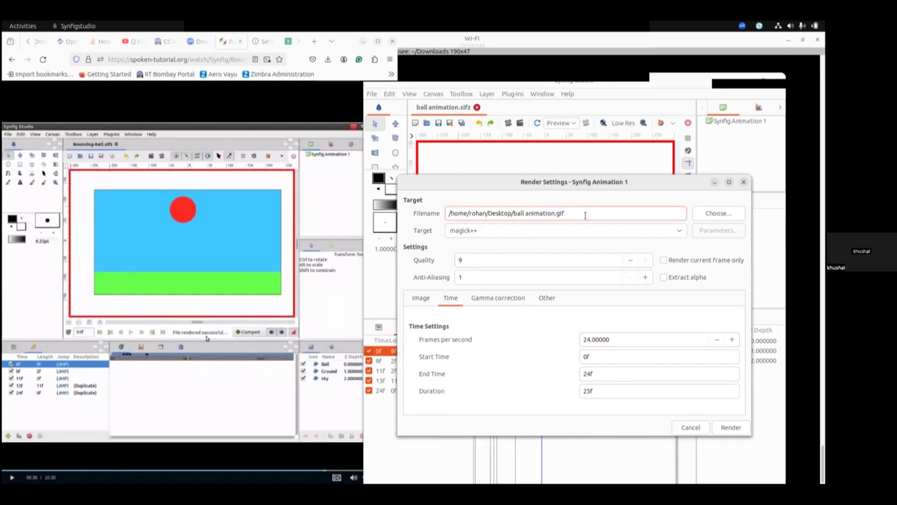
pyautogui.press('BackSpace')
pyautogui.press('BackSpace')
pyautogui.press('BackSpace')
pyautogui.write('avi')
pyautogui.click(512, 236)
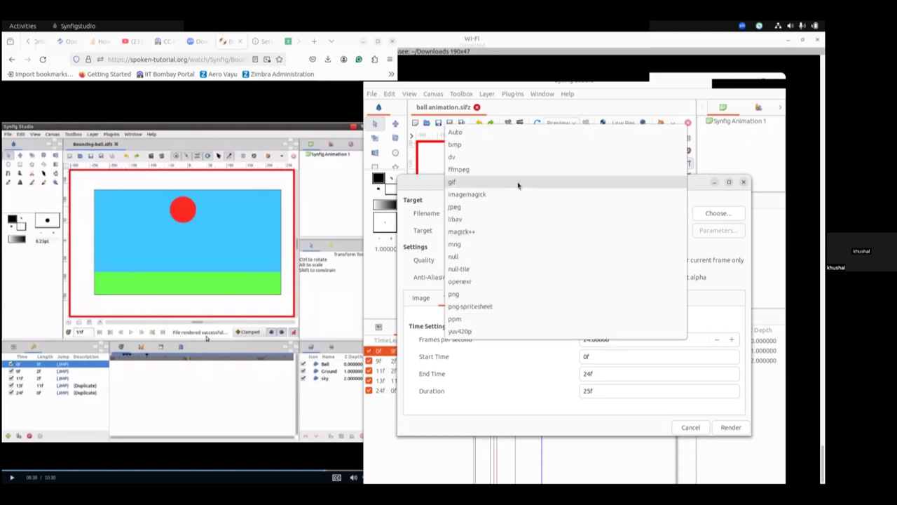
pyautogui.click(471, 170)
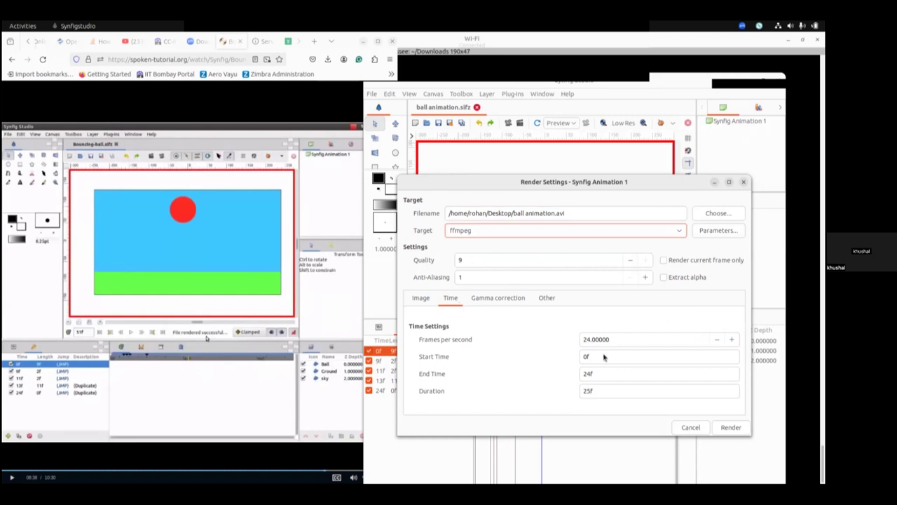
pyautogui.click(727, 431)
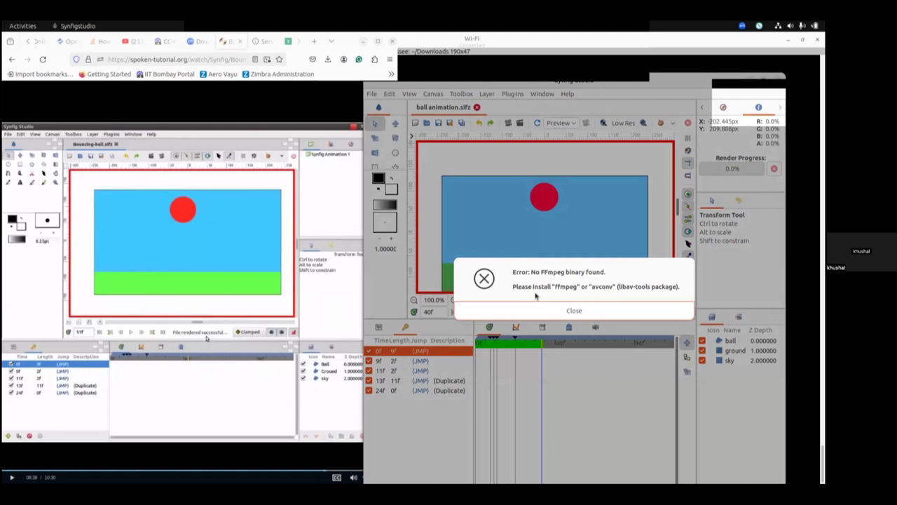
pyautogui.click(583, 314)
pyautogui.click(583, 315)
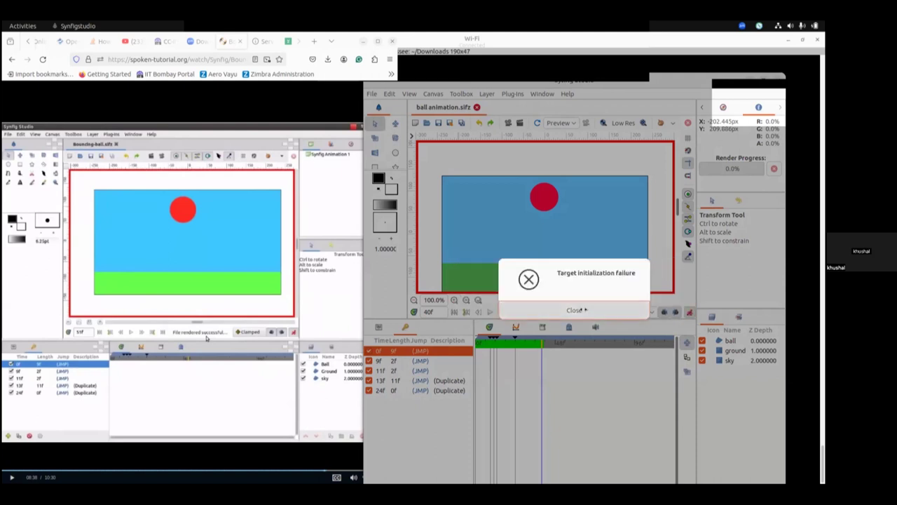
# Step: Open the render settings and change the output file name on the Desktop to "ball animation.fla"
pyautogui.click(372, 94)
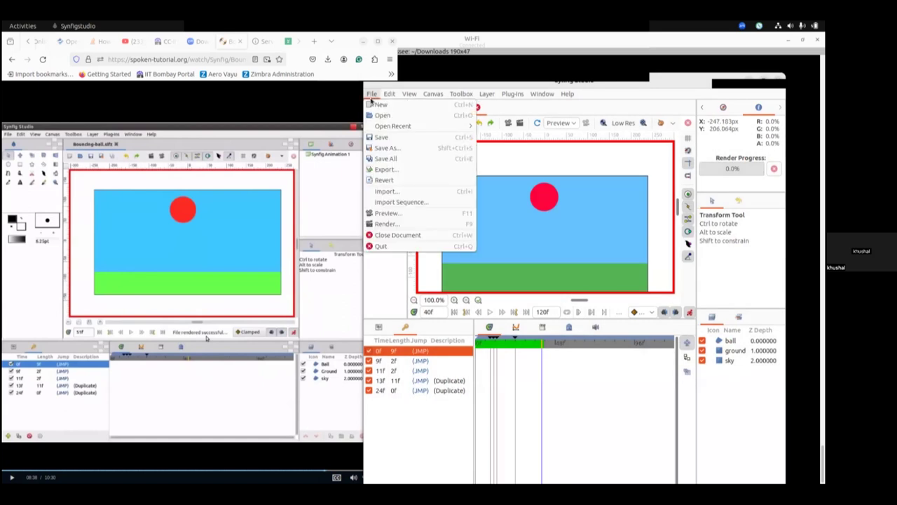
pyautogui.click(397, 223)
pyautogui.click(591, 214)
pyautogui.hotkey('shift', 'Left')
pyautogui.hotkey('shift', 'Left')
pyautogui.hotkey('shift', 'Left')
pyautogui.write('fla')
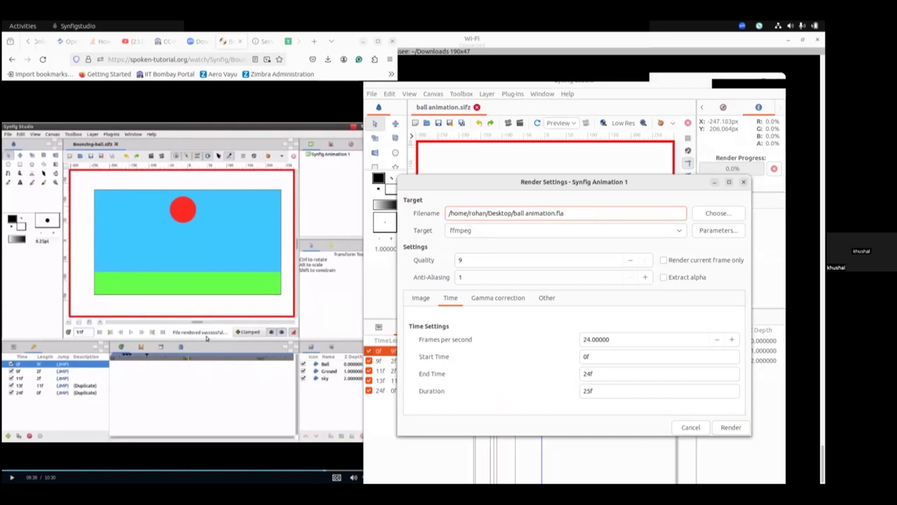
# Step: Set the render target to yuv420p and render the animation as "ball animation.yuv"
pyautogui.click(565, 232)
pyautogui.click(565, 234)
pyautogui.click(565, 235)
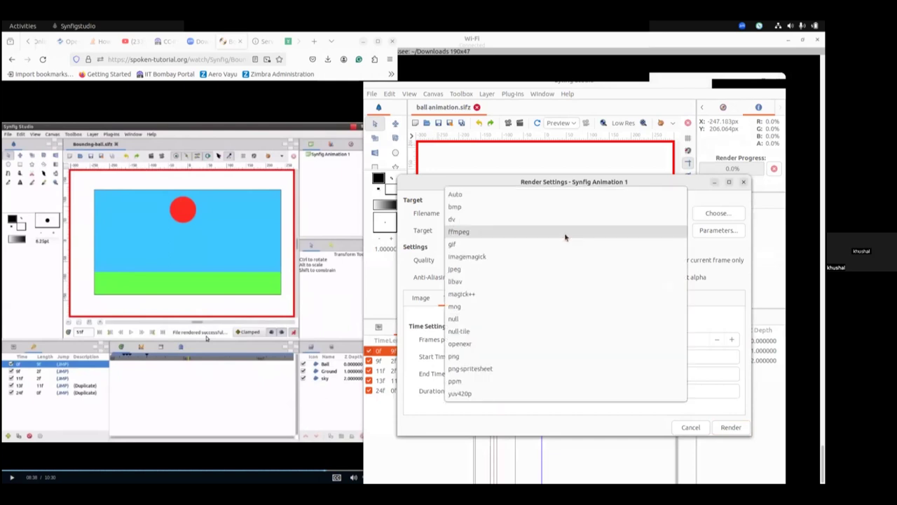
pyautogui.click(459, 395)
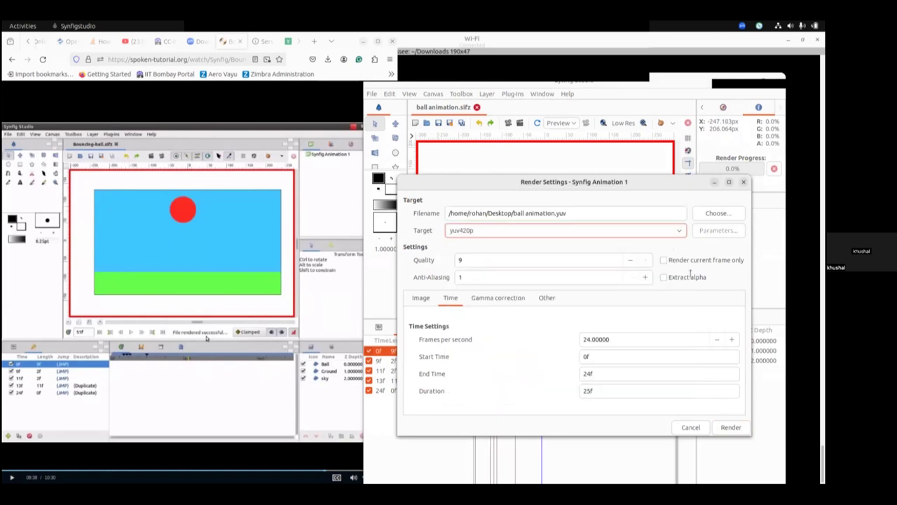
pyautogui.click(731, 427)
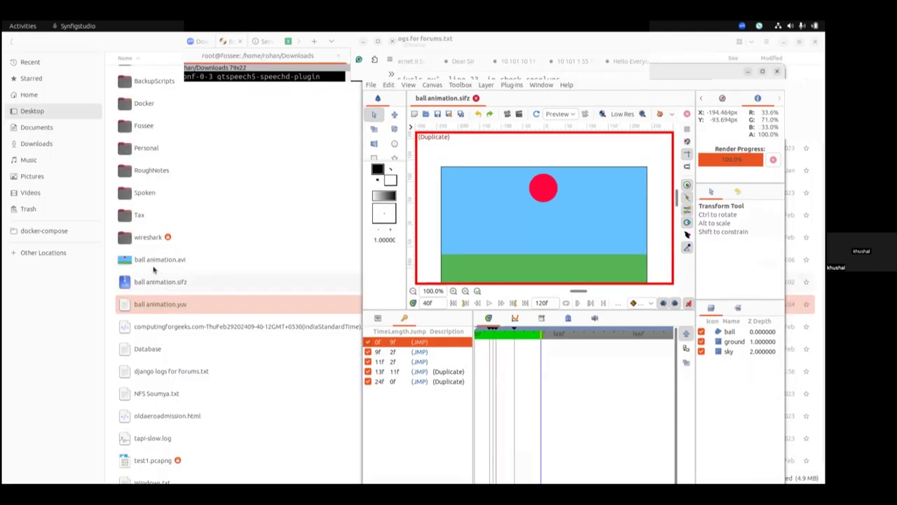
# Step: Switch to Files, play the rendered "ball animation.avi" in Videos and close the player
pyautogui.click(142, 262)
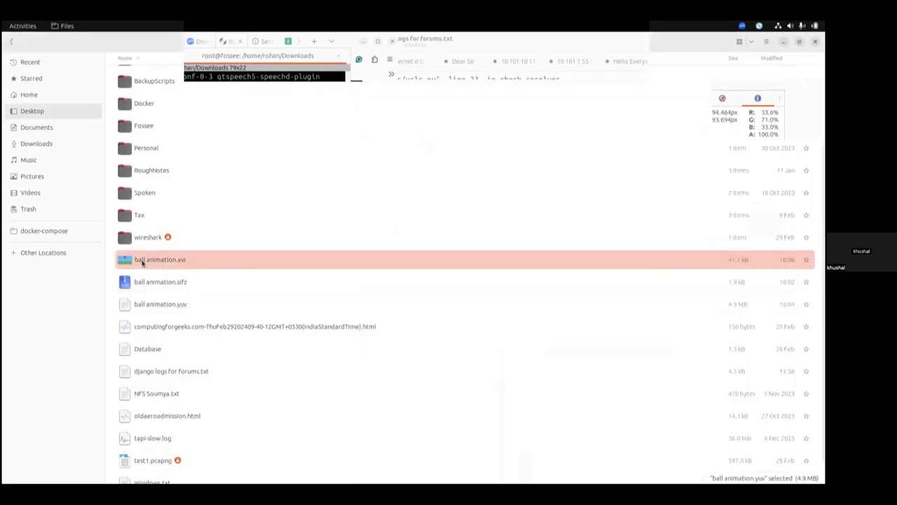
pyautogui.rightClick(162, 263)
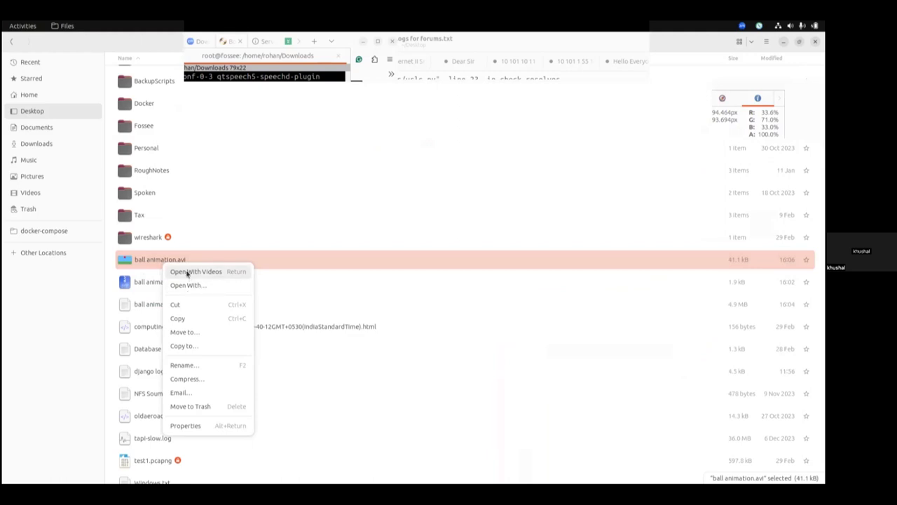
pyautogui.click(187, 273)
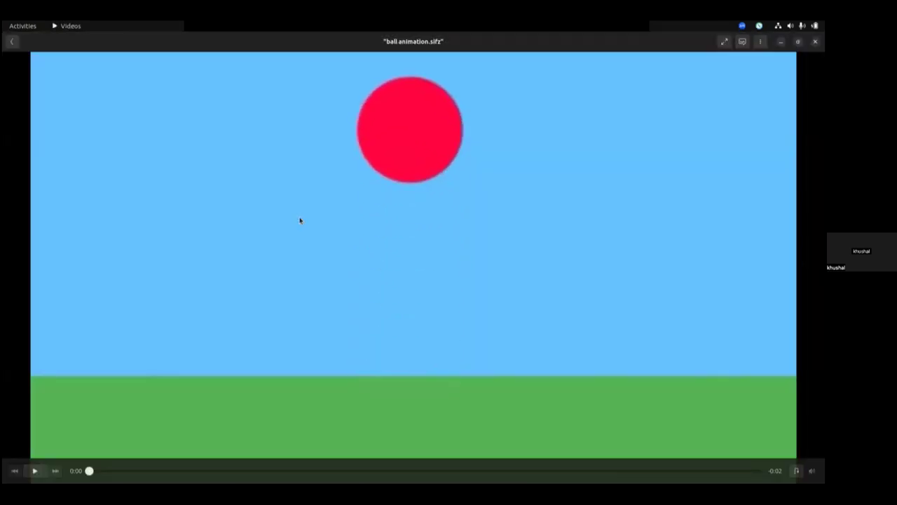
pyautogui.hotkey('ctrl', 'q')
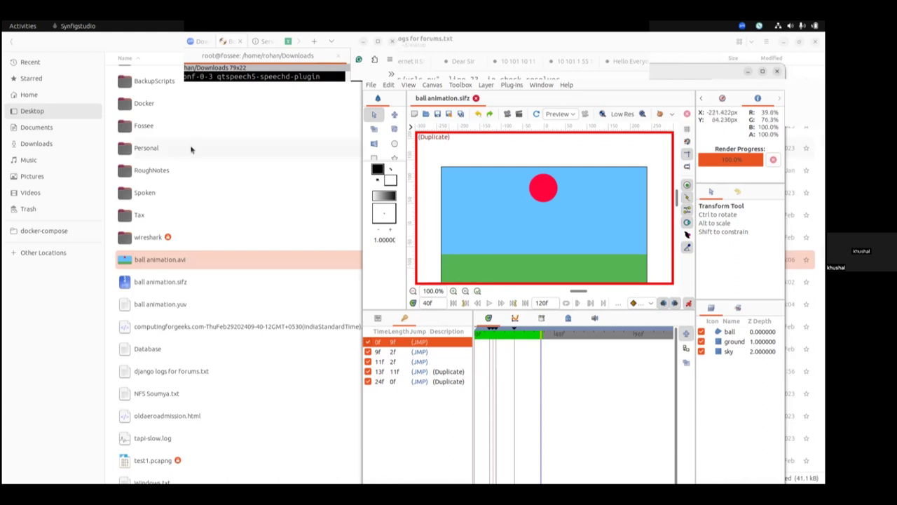
# Step: Show the Desktop files as an icon grid and create a folder named "synfig studio study" there
pyautogui.click(52, 112)
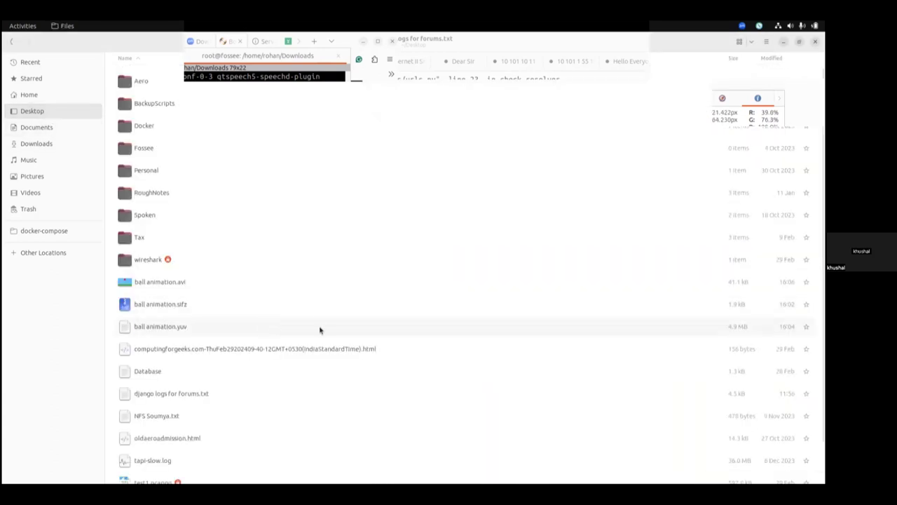
pyautogui.click(739, 41)
pyautogui.rightClick(377, 204)
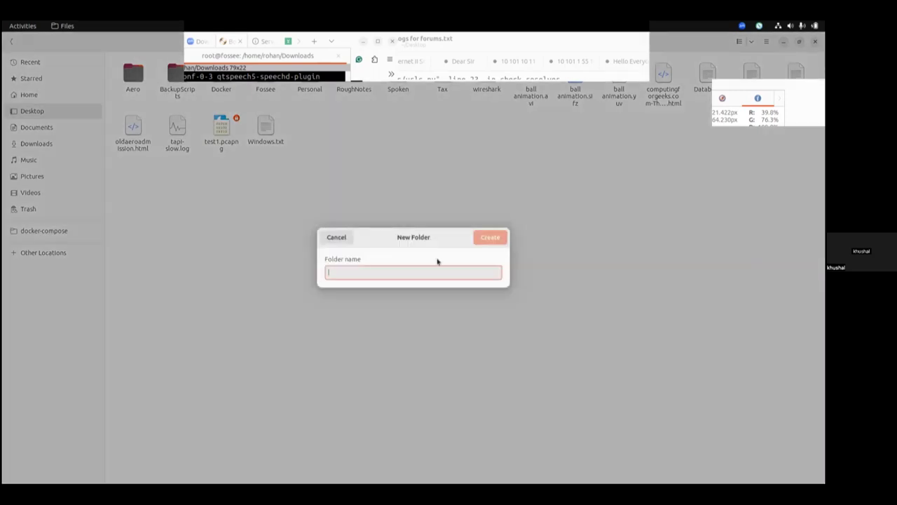
pyautogui.write('syngi')
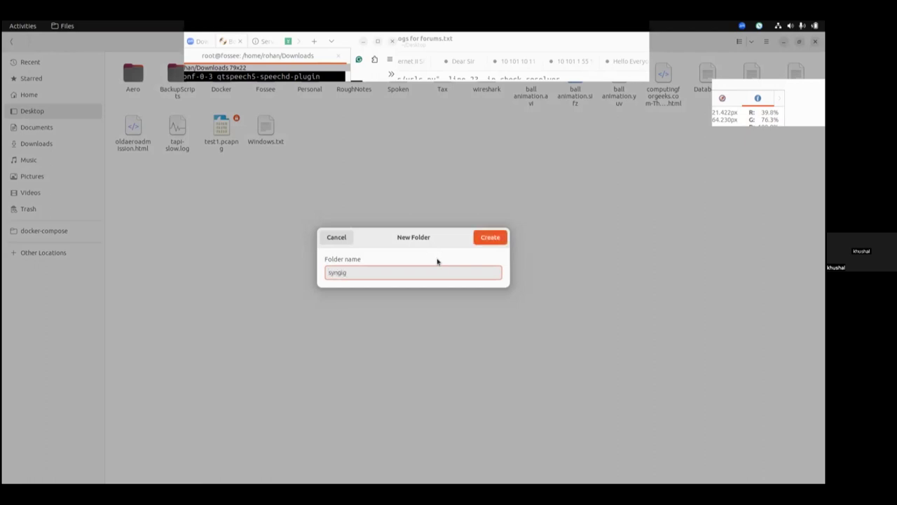
pyautogui.press('BackSpace')
pyautogui.press('BackSpace')
pyautogui.press('BackSpace')
pyautogui.write('fig studio study')
pyautogui.press('Return')
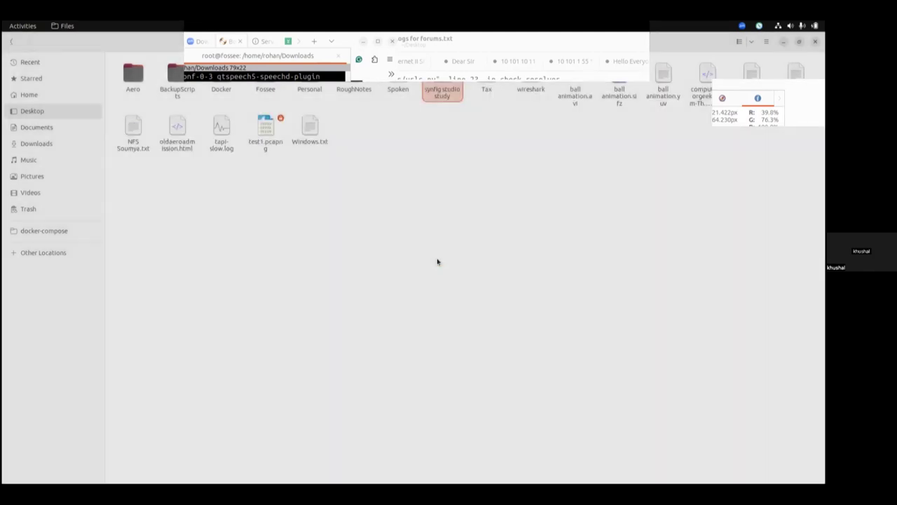
# Step: Create a subfolder named "tuto1" inside the "synfig studio study" folder and open it
pyautogui.doubleClick(449, 85)
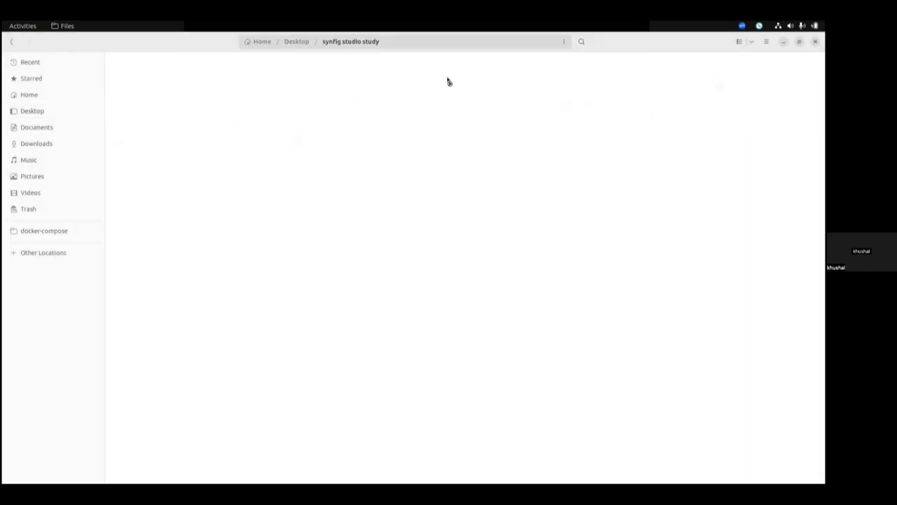
pyautogui.rightClick(342, 174)
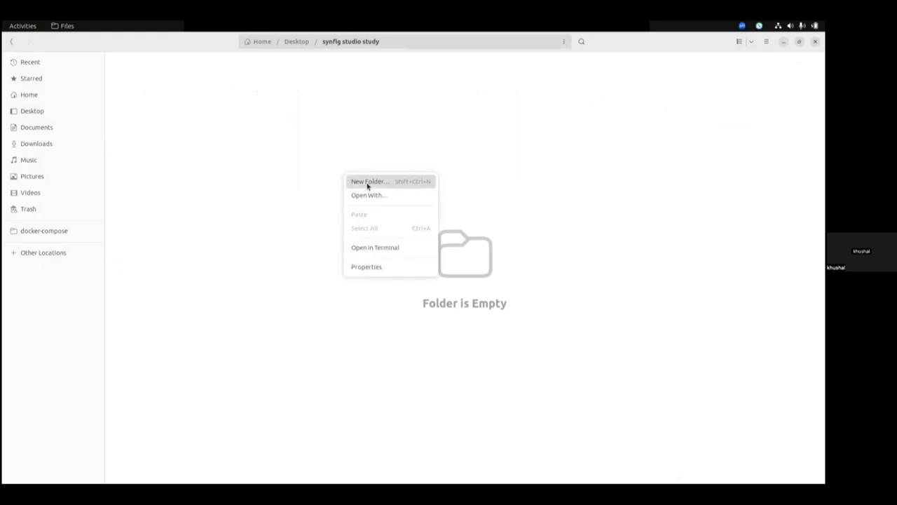
pyautogui.click(369, 184)
pyautogui.write('tul')
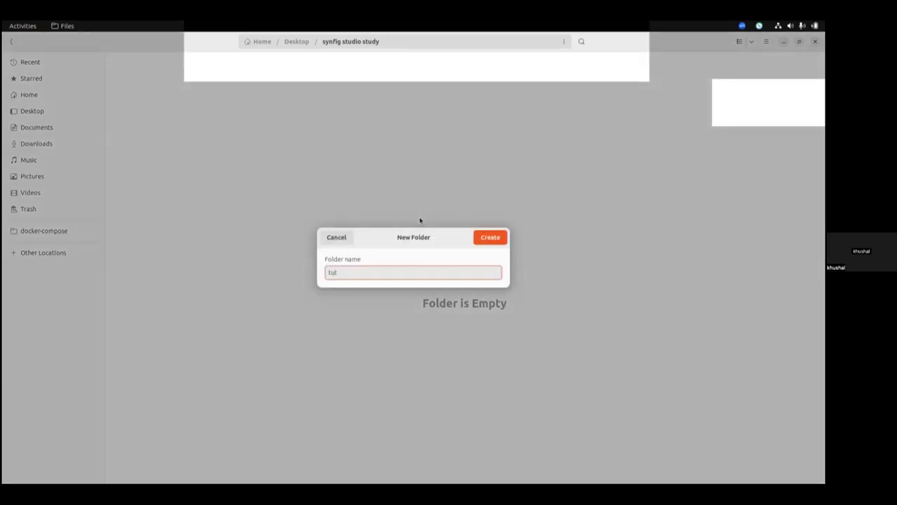
pyautogui.write('to1')
pyautogui.press('Return')
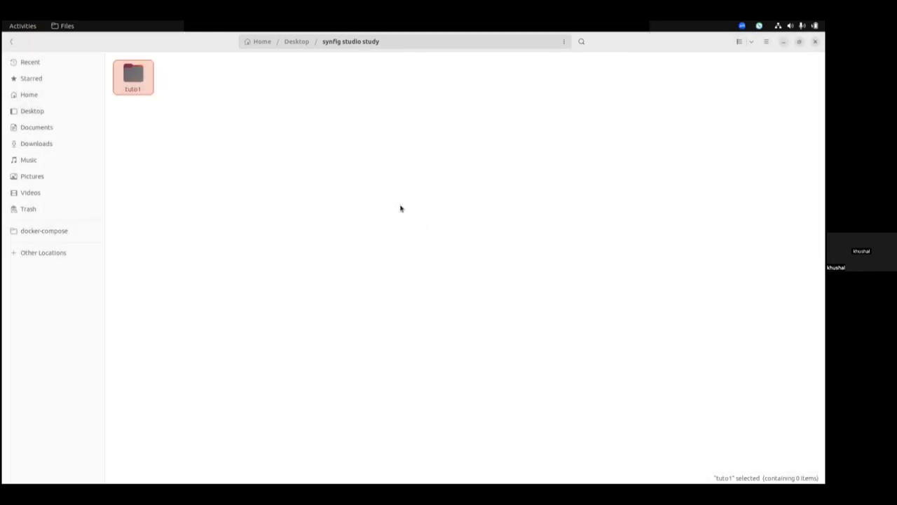
pyautogui.doubleClick(134, 74)
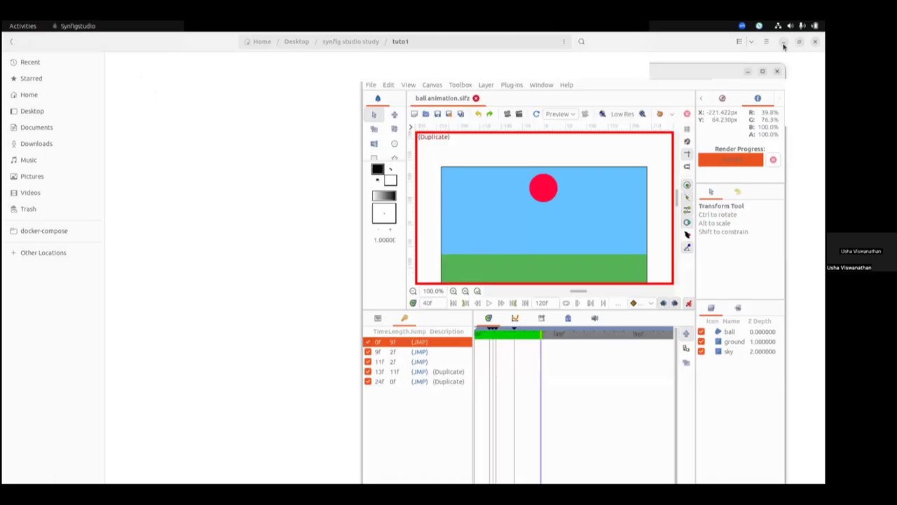
# Step: Switch to Synfig Studio and start saving a copy of the project in the "synfig studio study/tuto1" folder
pyautogui.click(371, 85)
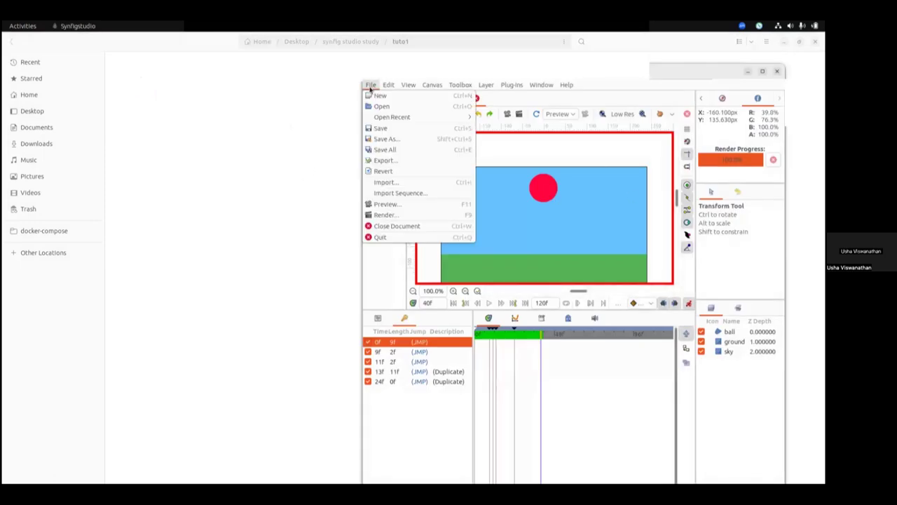
pyautogui.click(392, 139)
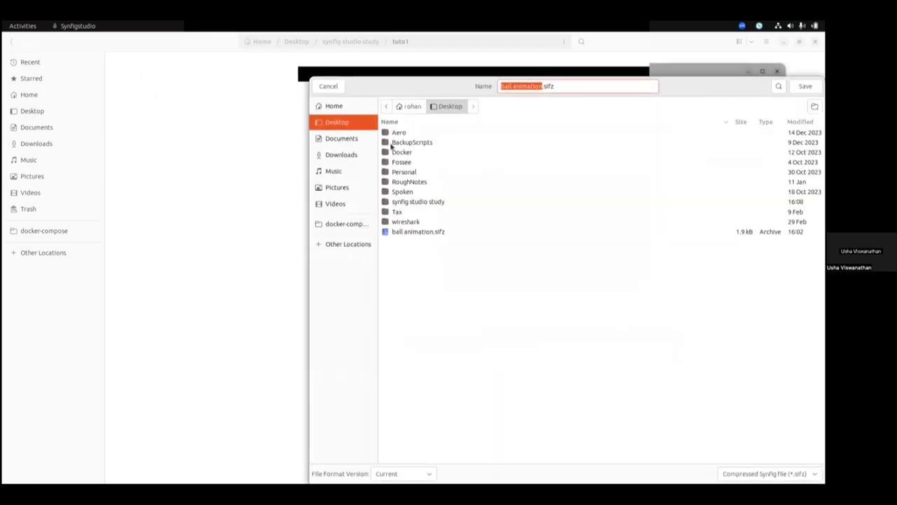
pyautogui.doubleClick(410, 201)
pyautogui.doubleClick(397, 132)
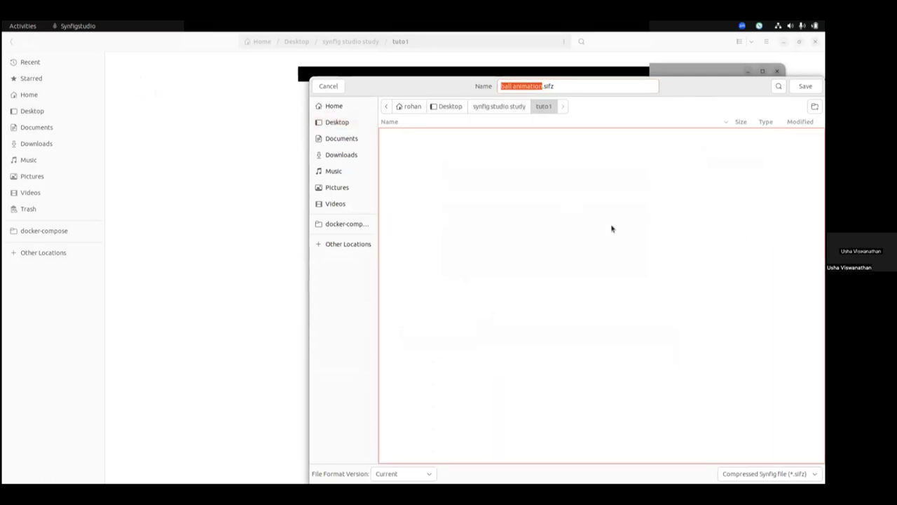